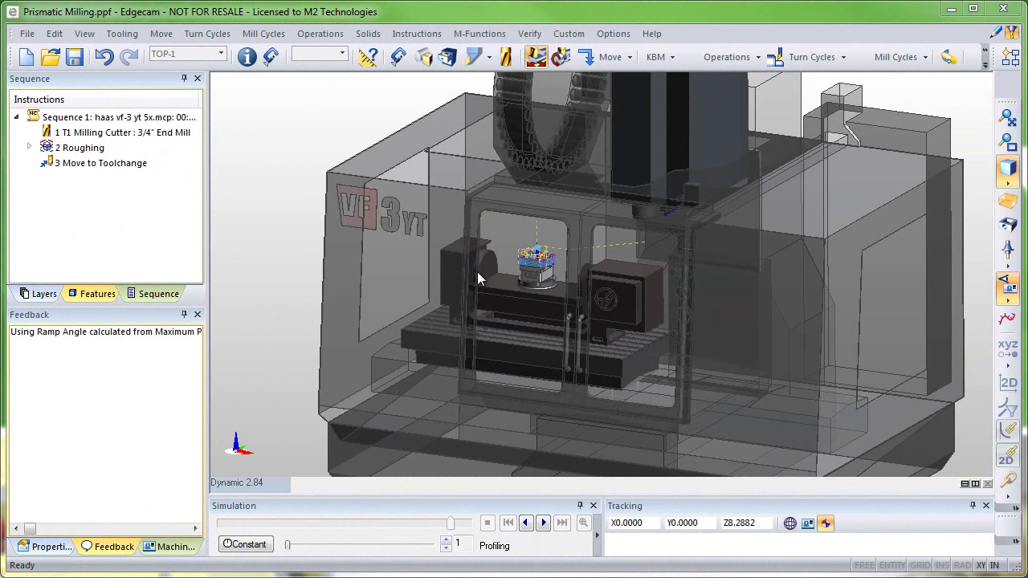
Step: Zoom onto the workpiece and hide the machine enclosure using the machine display options
{"action": "scroll", "coordinate": [334, 200], "scroll_direction": "up", "scroll_amount": 10}
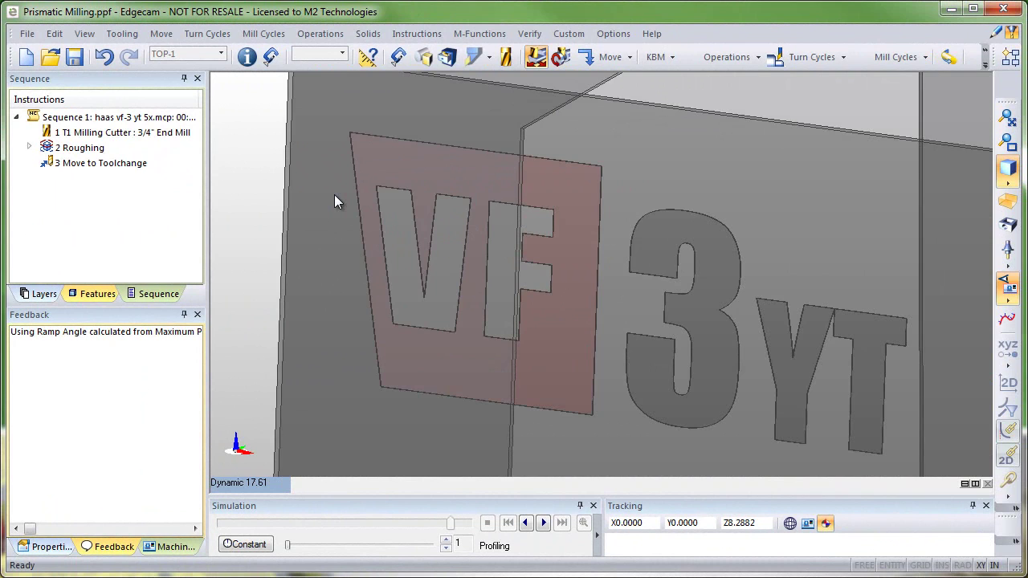
{"action": "scroll", "coordinate": [334, 194], "scroll_direction": "down", "scroll_amount": 10}
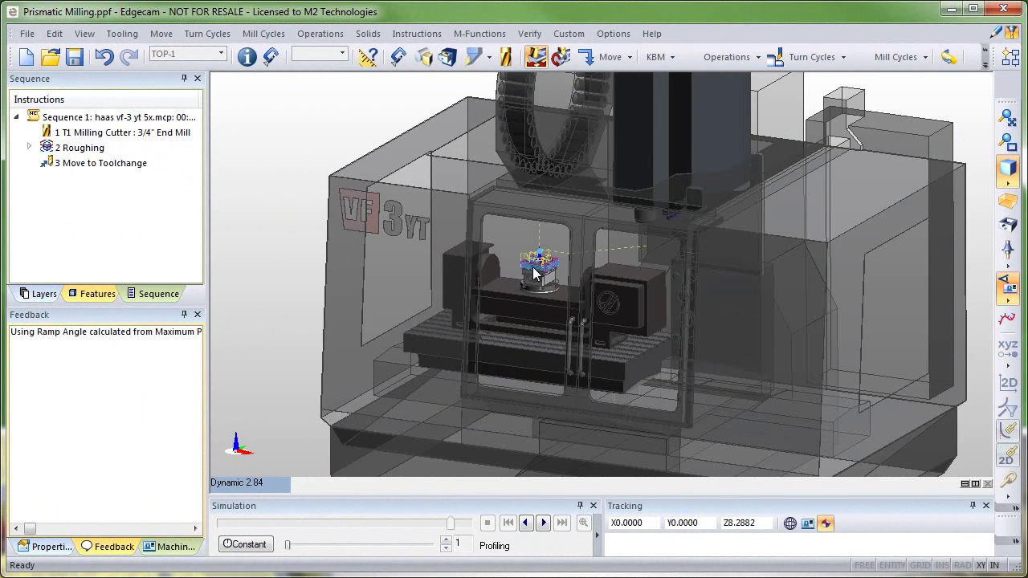
{"action": "scroll", "coordinate": [534, 273], "scroll_direction": "up", "scroll_amount": 9}
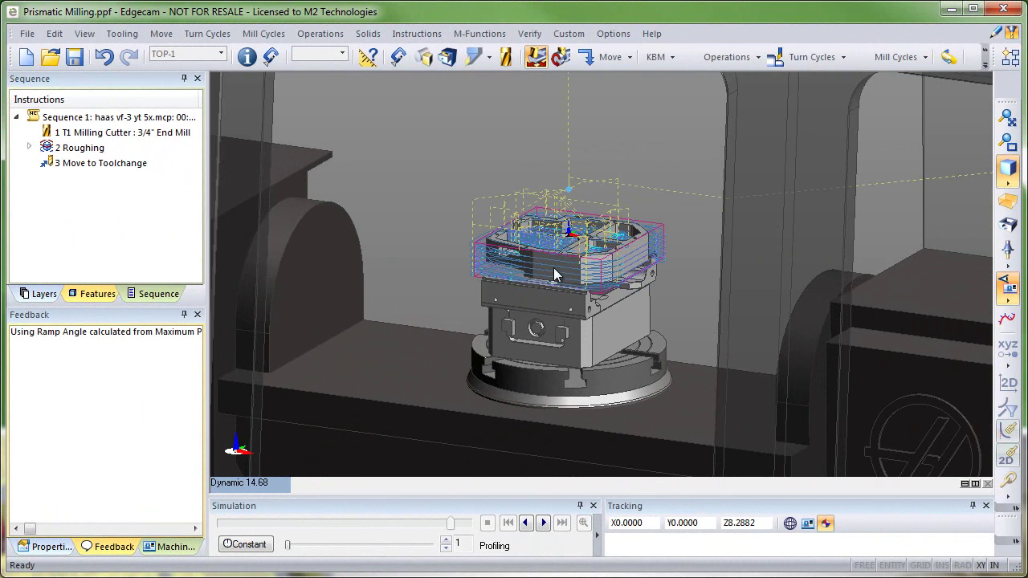
{"action": "left_click", "coordinate": [1009, 297]}
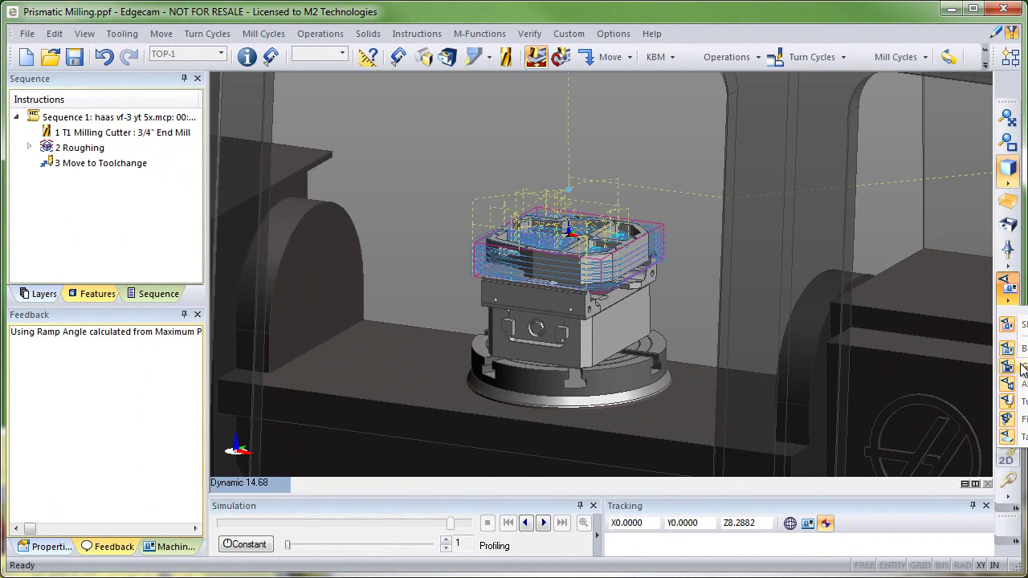
{"action": "left_click", "coordinate": [1023, 369]}
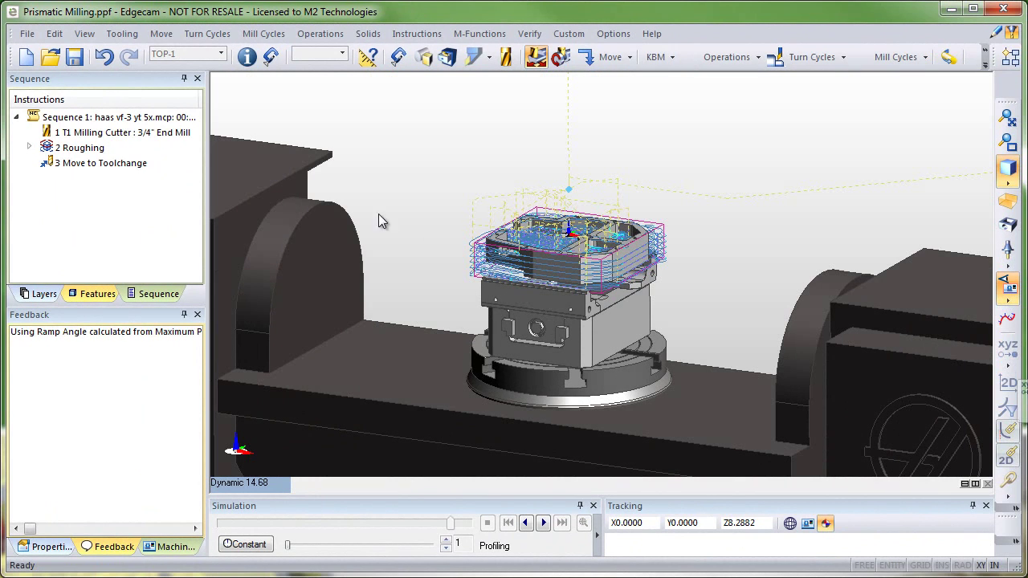
Step: Review the 2 Roughing Control and Approach settings, keeping Helix as the approach type
{"action": "double_click", "coordinate": [83, 151]}
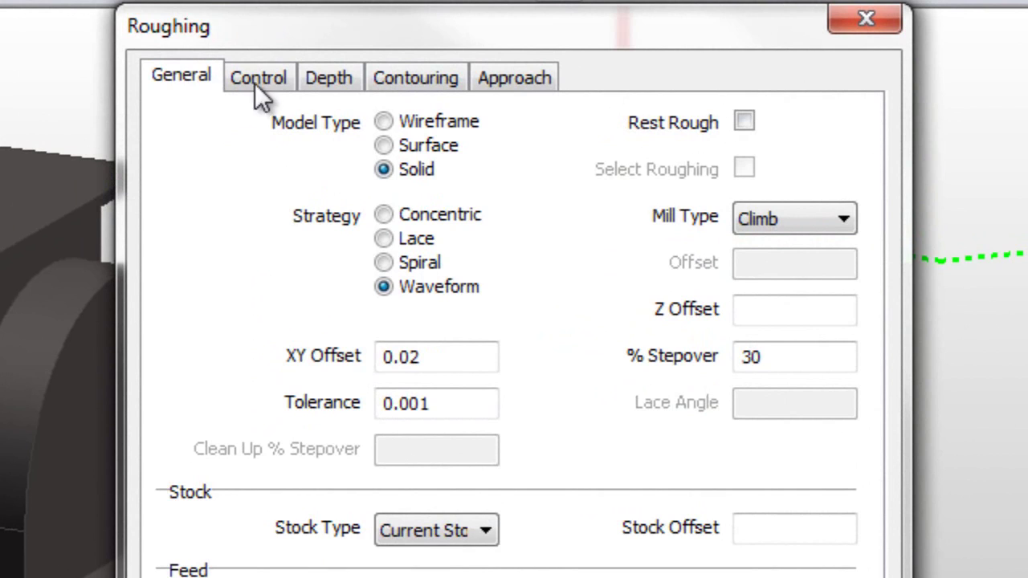
{"action": "left_click", "coordinate": [257, 80]}
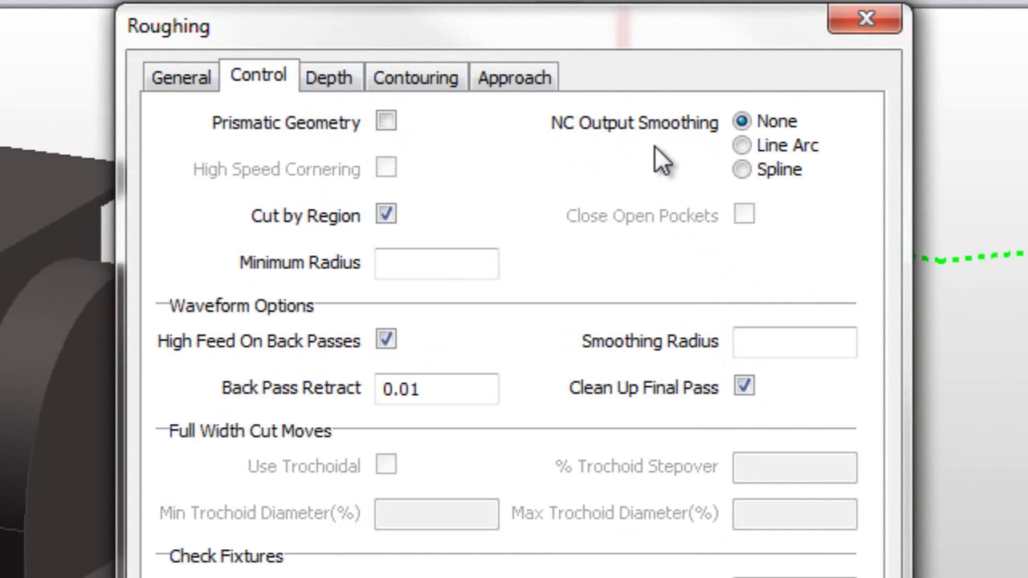
{"action": "left_click", "coordinate": [516, 80]}
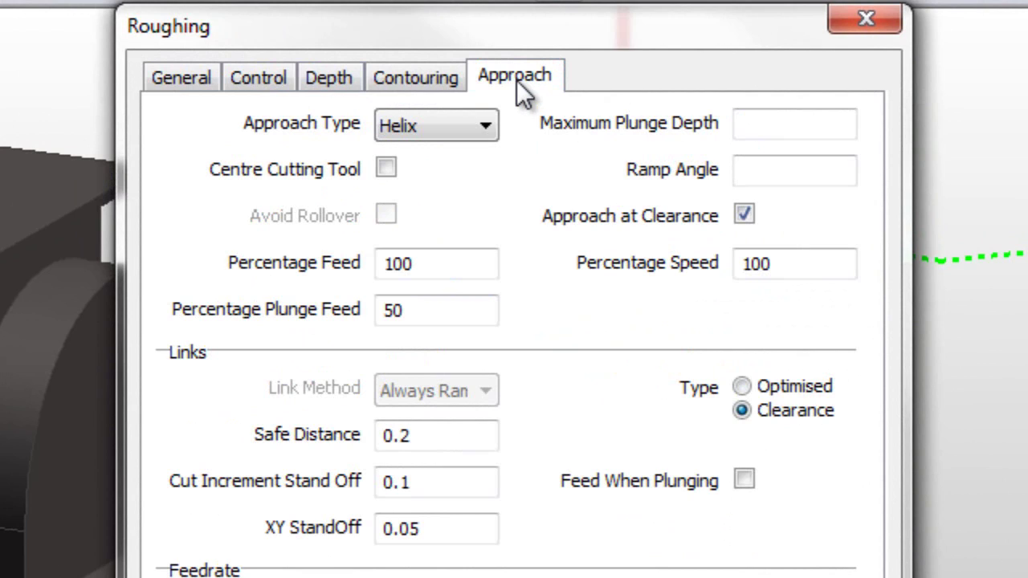
{"action": "left_click", "coordinate": [450, 134]}
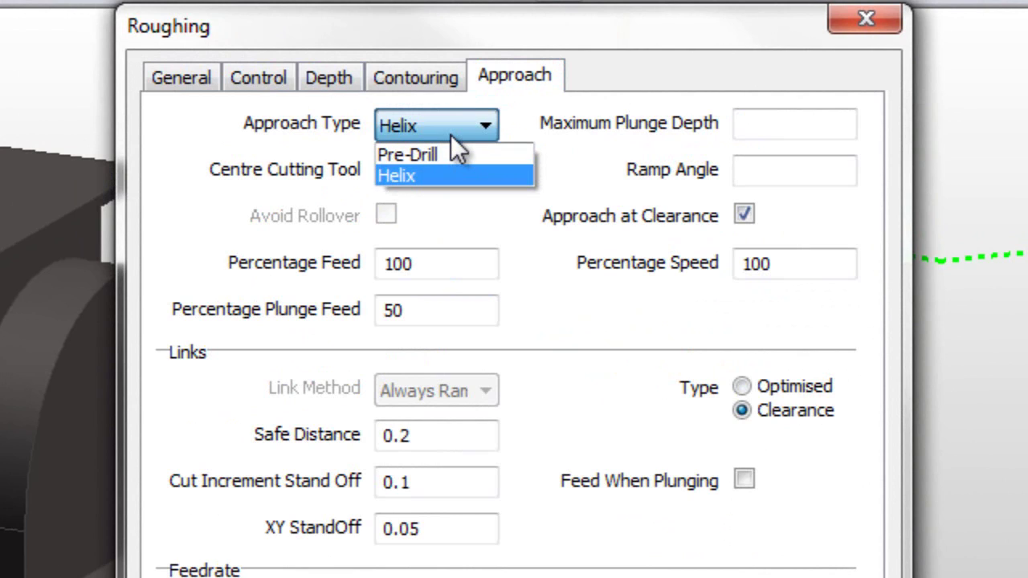
{"action": "left_click", "coordinate": [569, 122]}
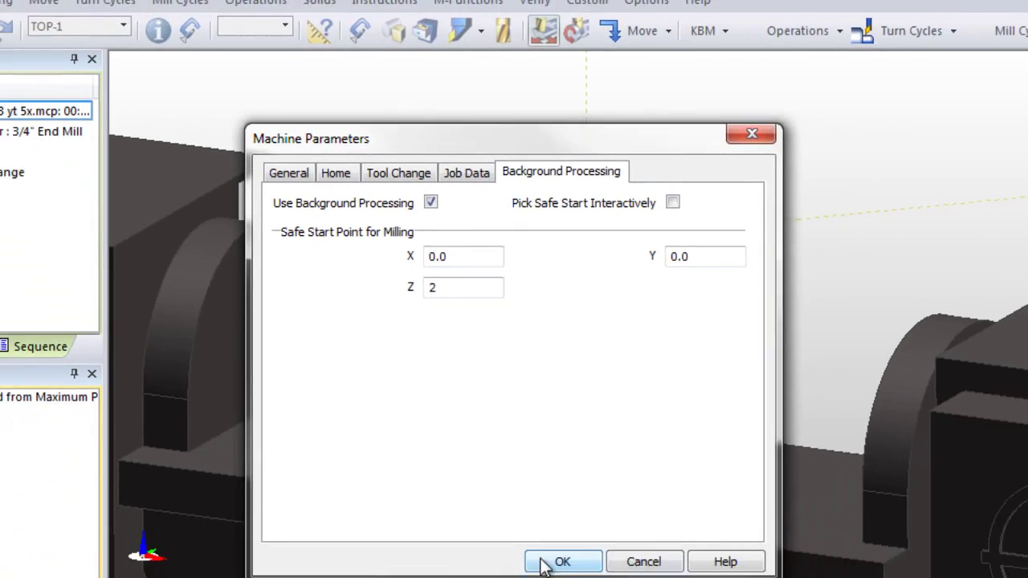
Step: Accept the machine parameters and regenerate the whole of Sequence 1
{"action": "left_click", "coordinate": [535, 452]}
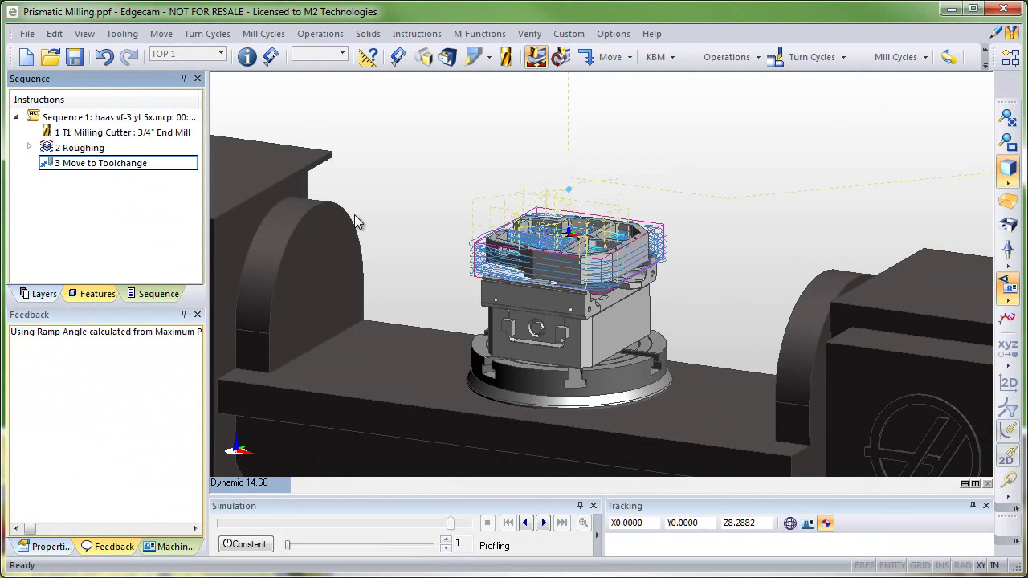
{"action": "right_click", "coordinate": [115, 120]}
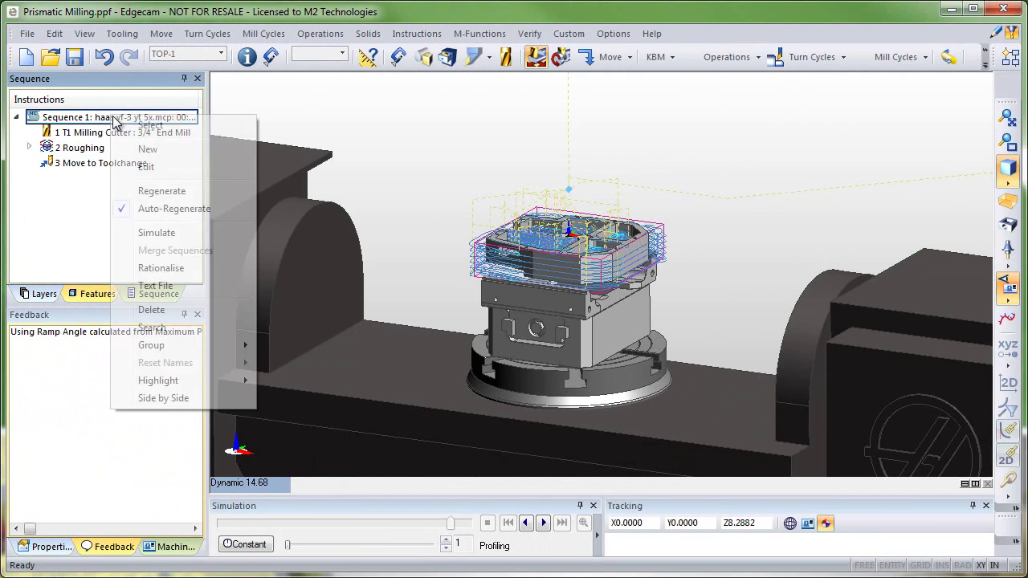
{"action": "left_click", "coordinate": [162, 190]}
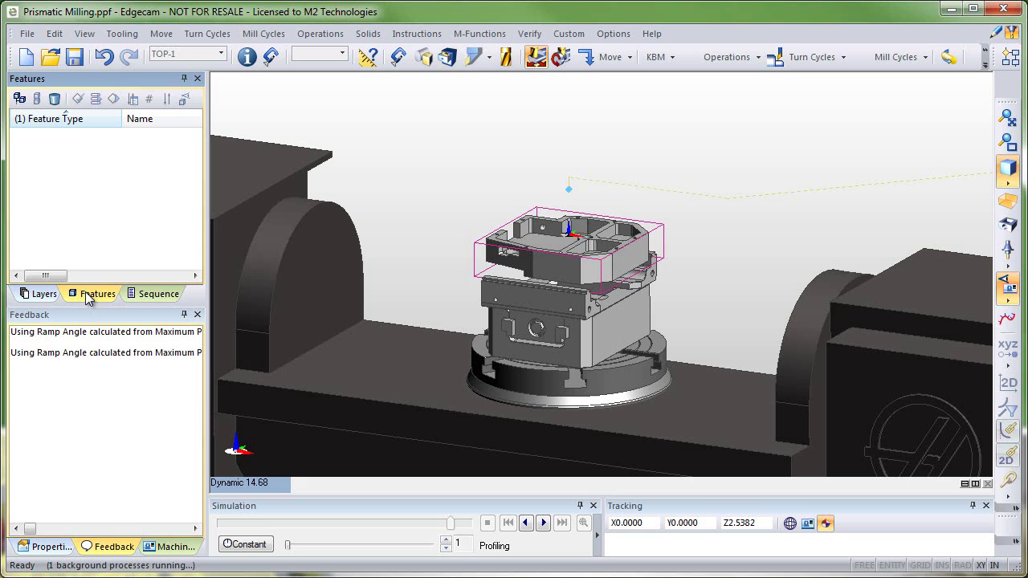
Step: Run Feature Finder on the Mill 101-1 solid after checking its help and Mill tab options
{"action": "left_click", "coordinate": [19, 98]}
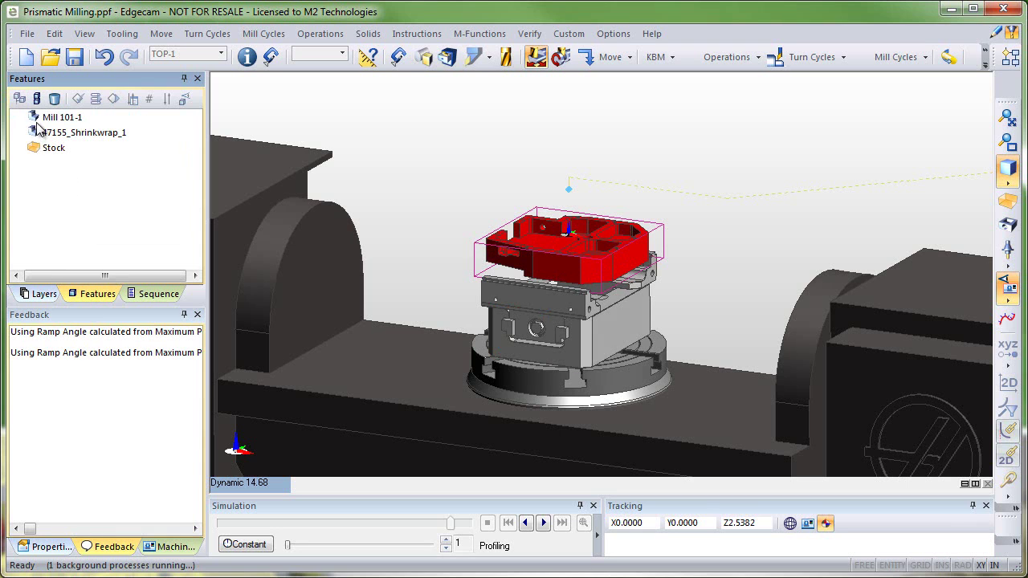
{"action": "left_click", "coordinate": [45, 120]}
{"action": "right_click", "coordinate": [46, 120]}
{"action": "left_click", "coordinate": [93, 190]}
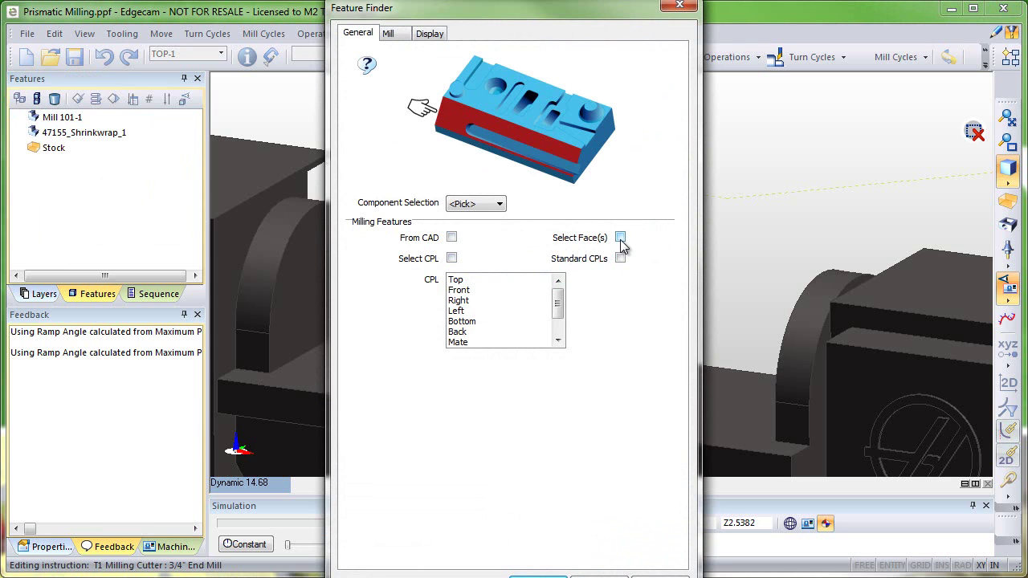
{"action": "left_click", "coordinate": [660, 575]}
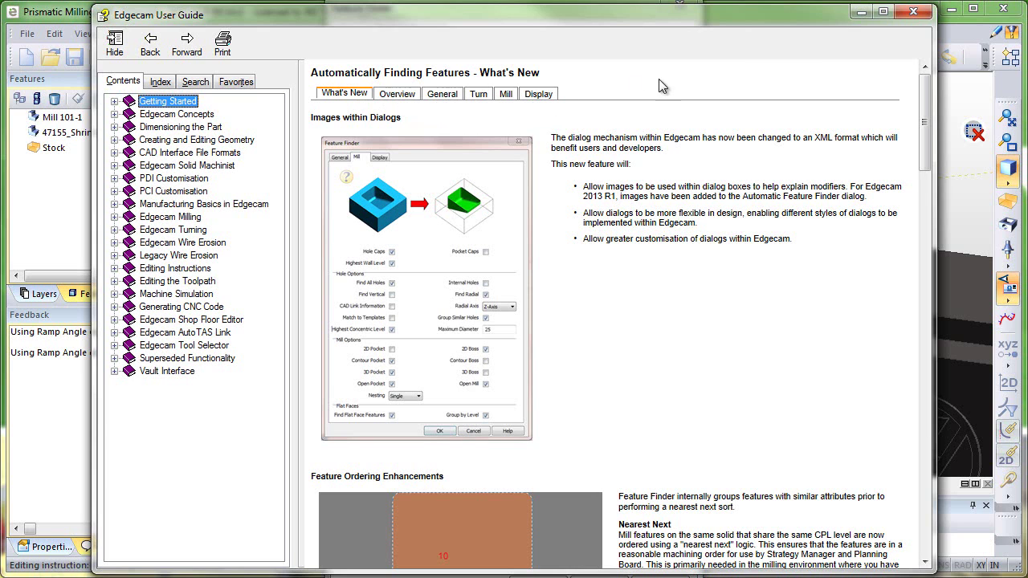
{"action": "left_click", "coordinate": [913, 12]}
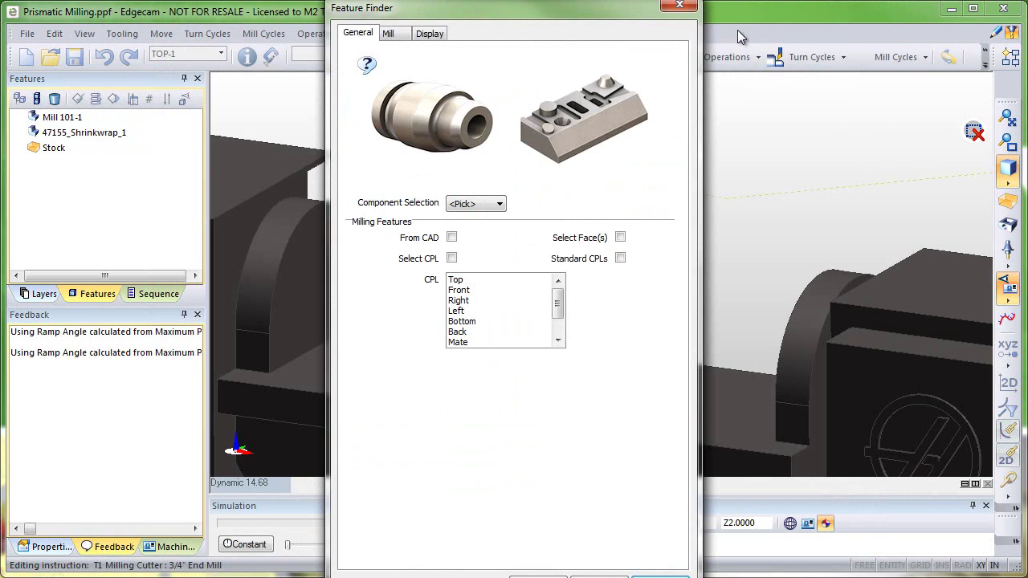
{"action": "left_click", "coordinate": [392, 35]}
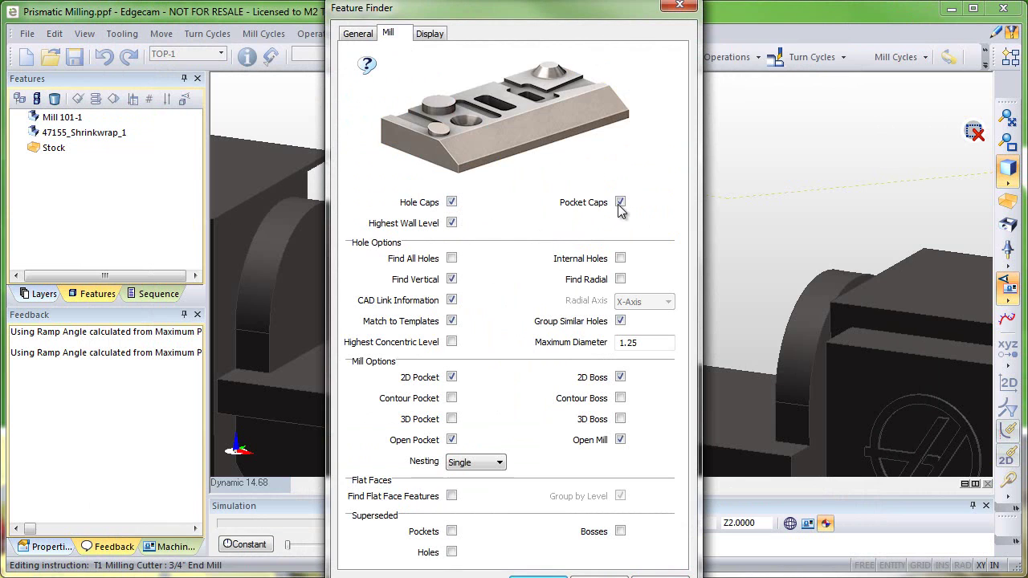
{"action": "mouse_move", "coordinate": [624, 202]}
{"action": "left_click", "coordinate": [538, 574]}
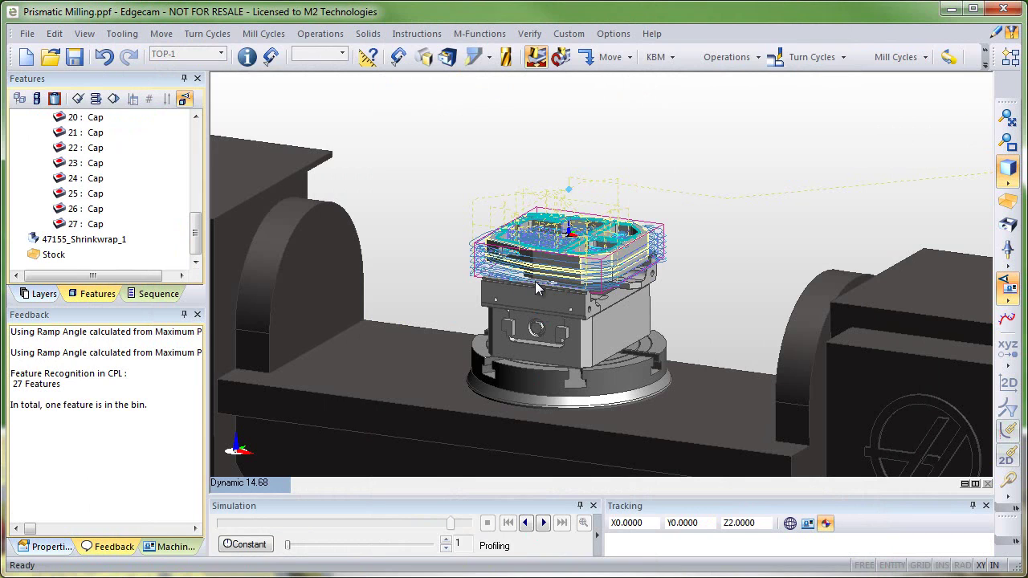
Step: Enlarge the Features panel to show more of the recognised features
{"action": "left_click_drag", "start_coordinate": [171, 306], "coordinate": [166, 438]}
{"action": "left_click_drag", "start_coordinate": [195, 371], "coordinate": [195, 271]}
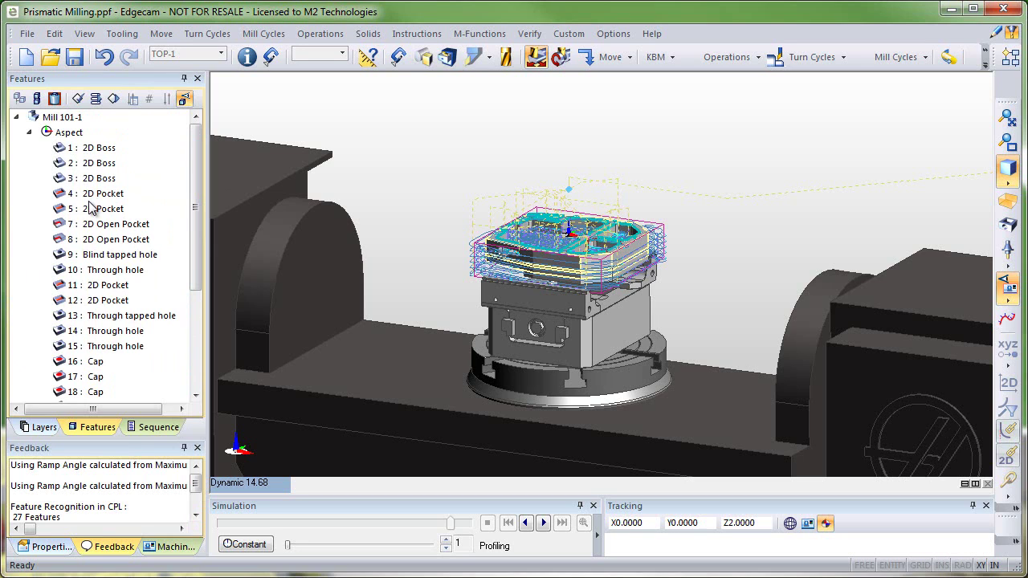
{"action": "left_click", "coordinate": [197, 368]}
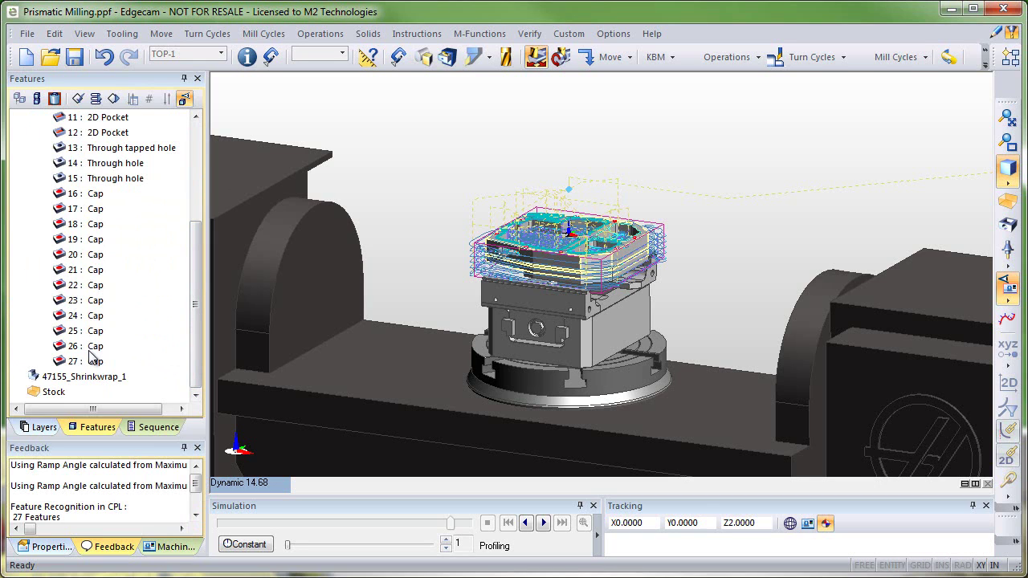
Step: Apply All Strategies with Auto Apply, Auto Assign and Send to Planning Board ticked
{"action": "left_click", "coordinate": [368, 33]}
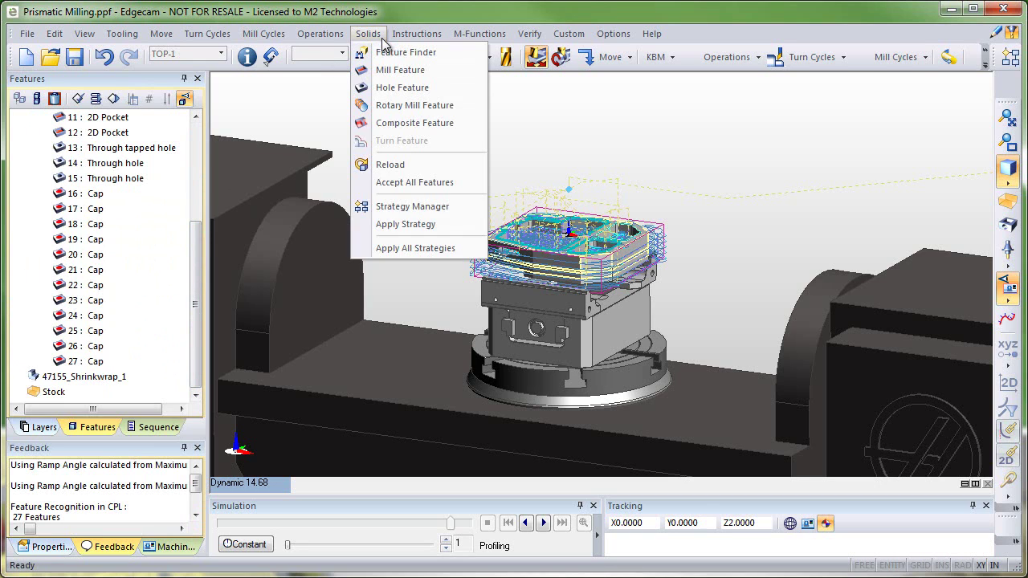
{"action": "left_click", "coordinate": [372, 245]}
{"action": "left_click", "coordinate": [452, 304]}
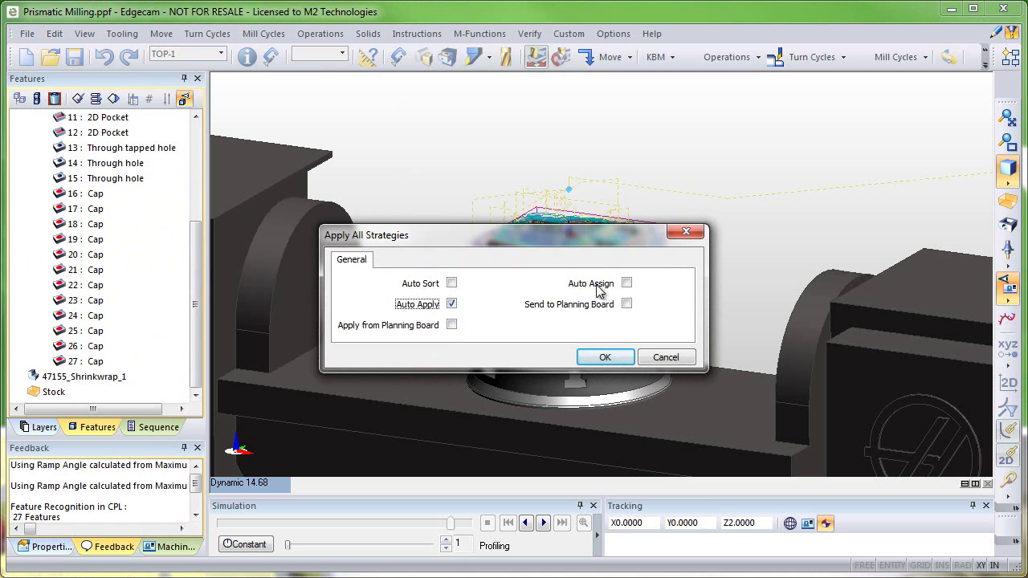
{"action": "left_click", "coordinate": [627, 284]}
{"action": "left_click", "coordinate": [627, 304]}
{"action": "left_click", "coordinate": [601, 357]}
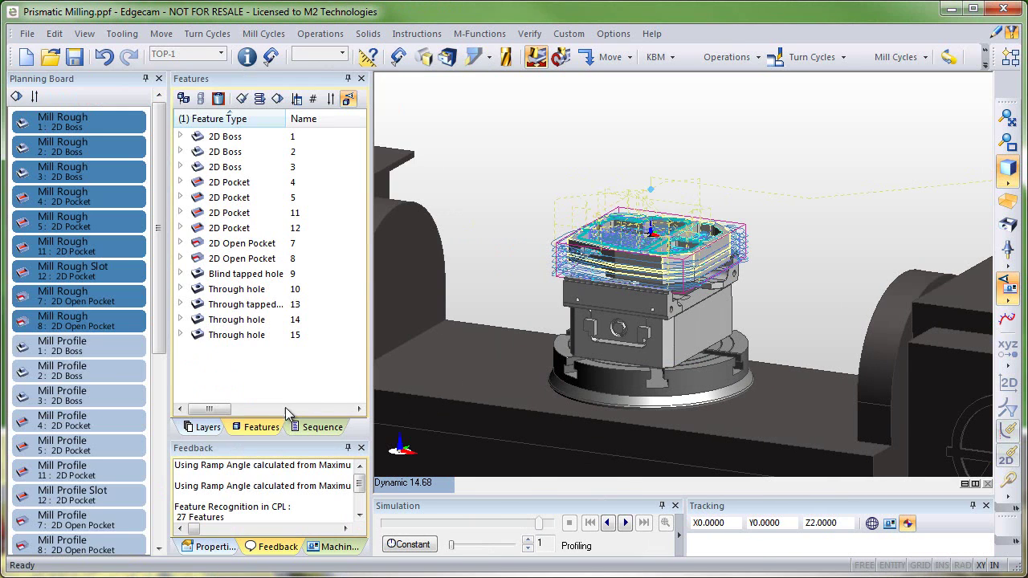
Step: Hide the 2 Roughing toolpath and apply the Mill Profile for open pocket 7
{"action": "left_click", "coordinate": [95, 528]}
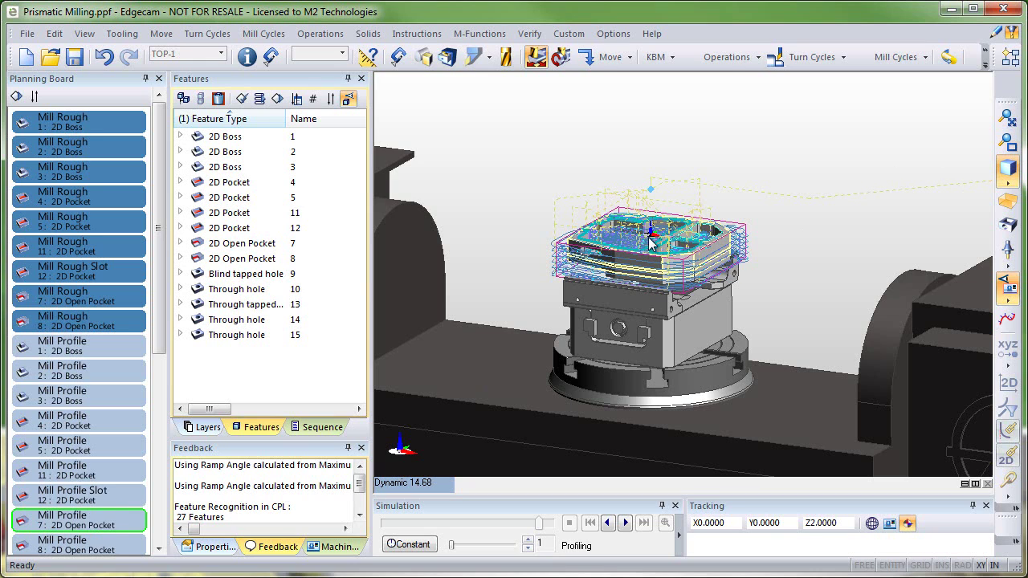
{"action": "scroll", "coordinate": [650, 241], "scroll_direction": "up", "scroll_amount": 5}
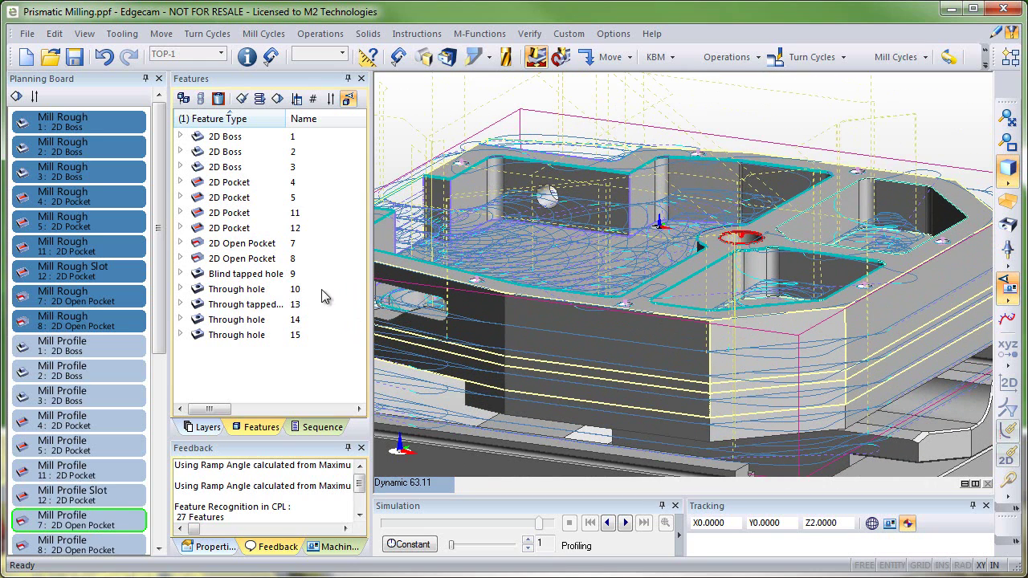
{"action": "left_click", "coordinate": [320, 428]}
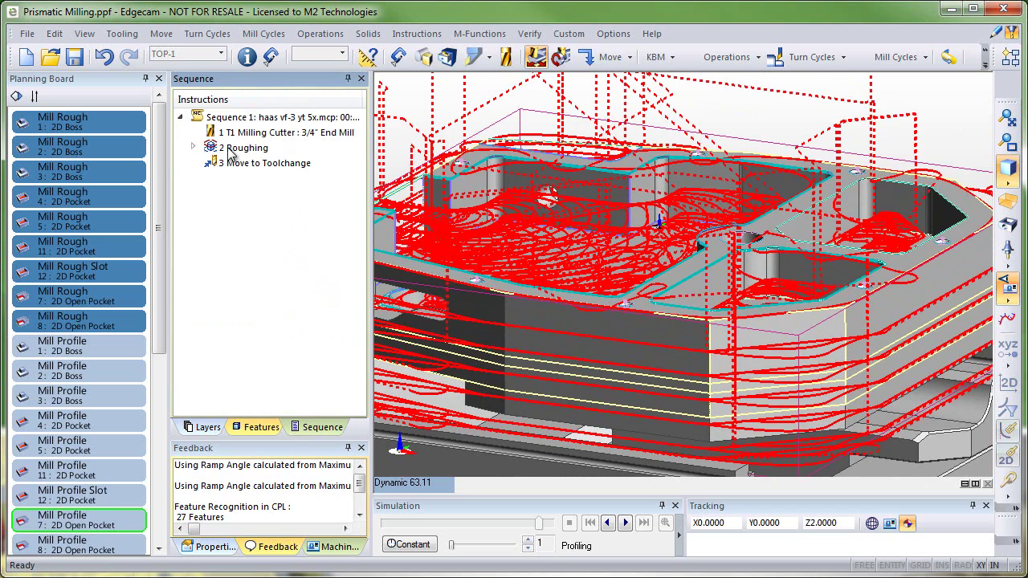
{"action": "right_click", "coordinate": [231, 151]}
{"action": "left_click", "coordinate": [259, 267]}
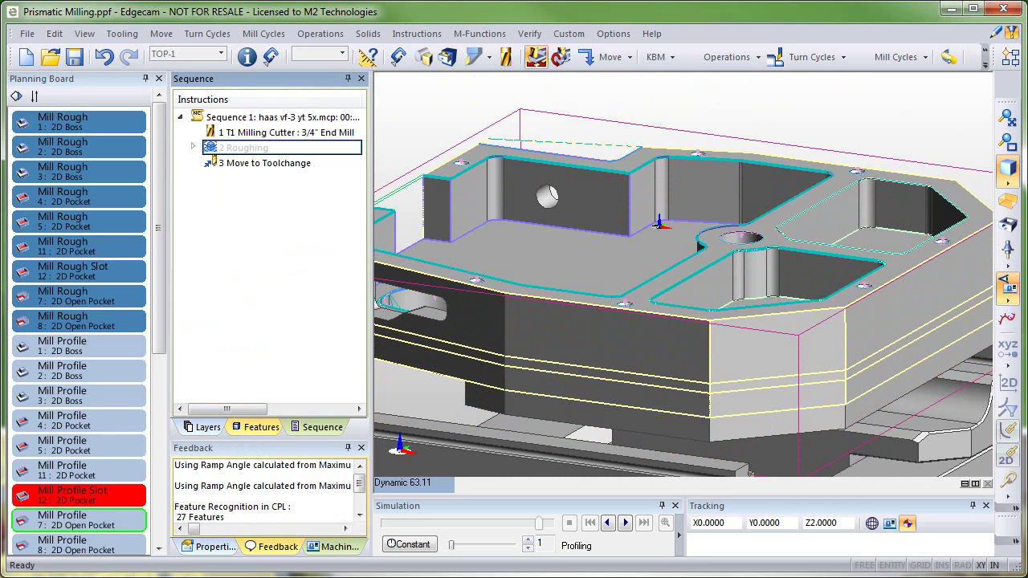
{"action": "right_click", "coordinate": [34, 521]}
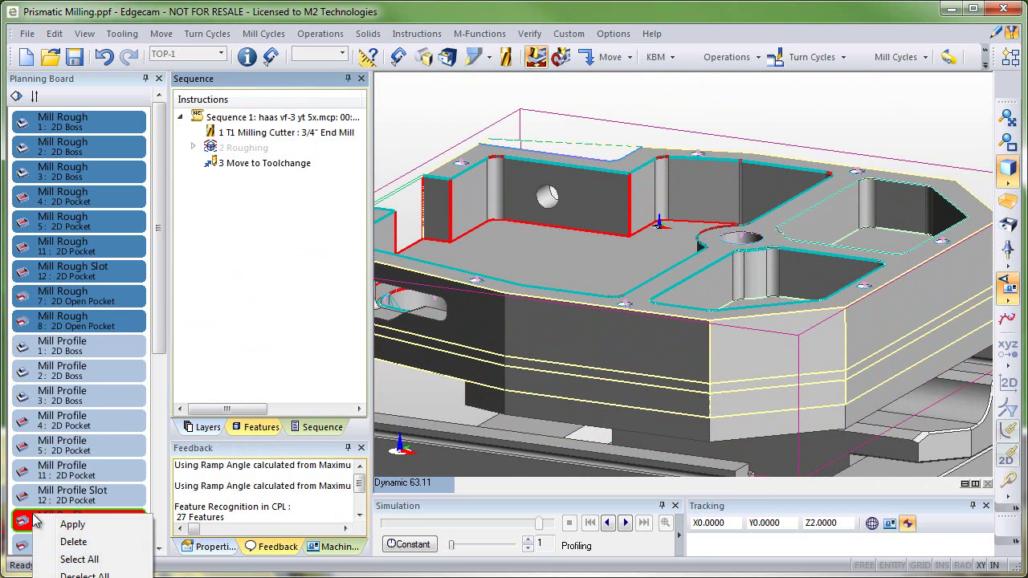
{"action": "left_click", "coordinate": [73, 525]}
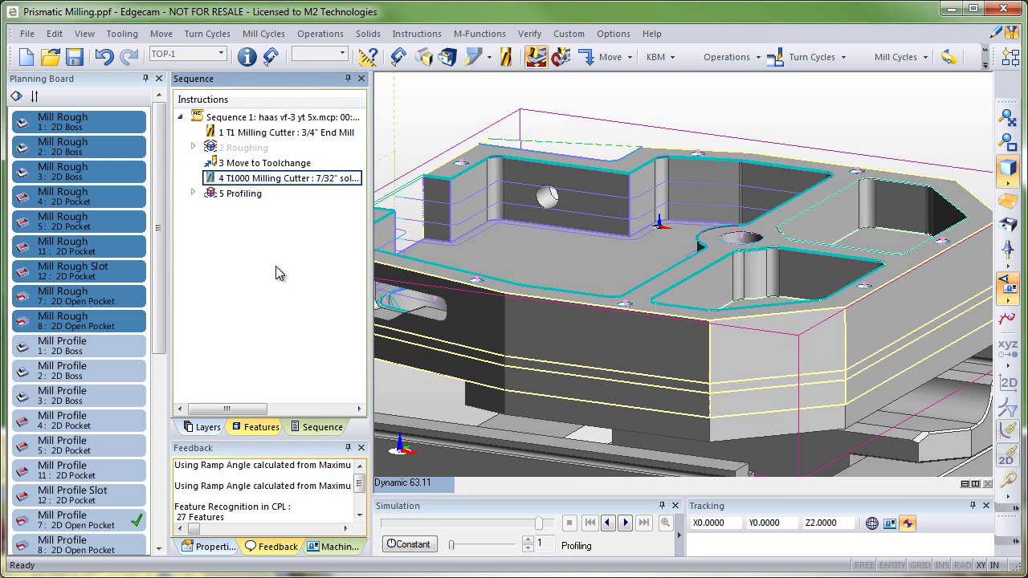
Step: Set the 5 Profiling corner strategy to Break Chamfer with a 0.05 chamfer
{"action": "double_click", "coordinate": [229, 197]}
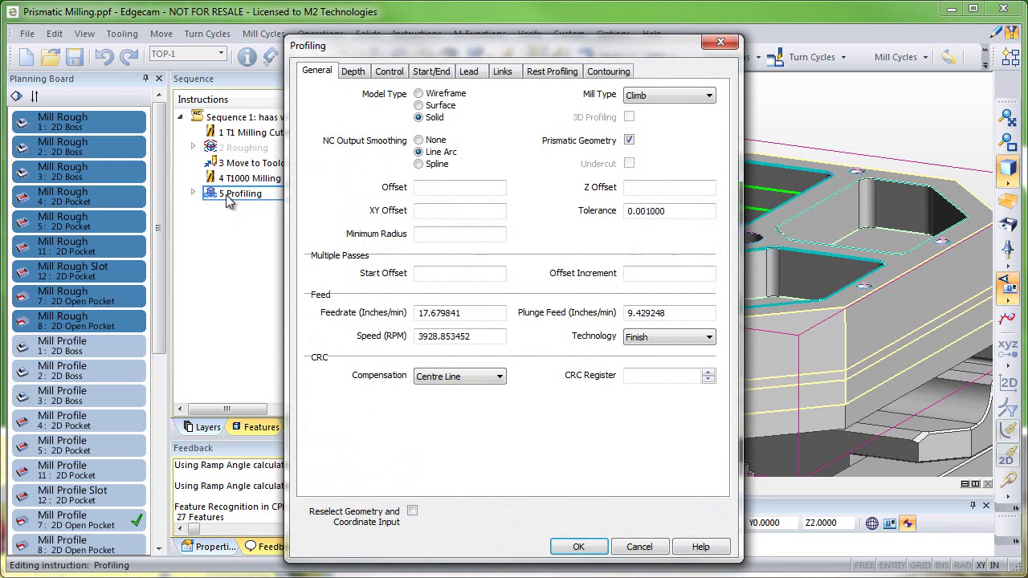
{"action": "left_click", "coordinate": [391, 72]}
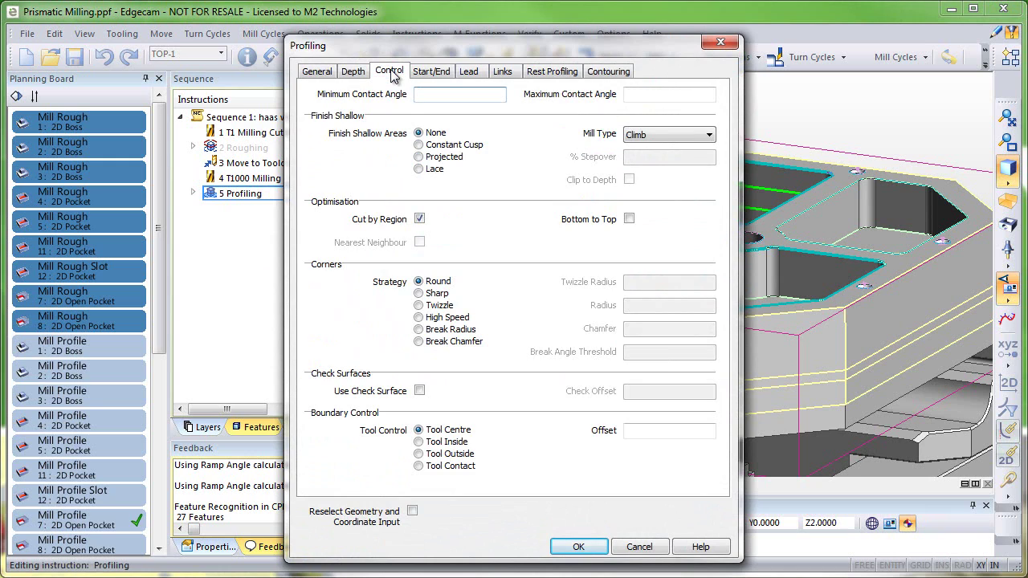
{"action": "left_click", "coordinate": [431, 344]}
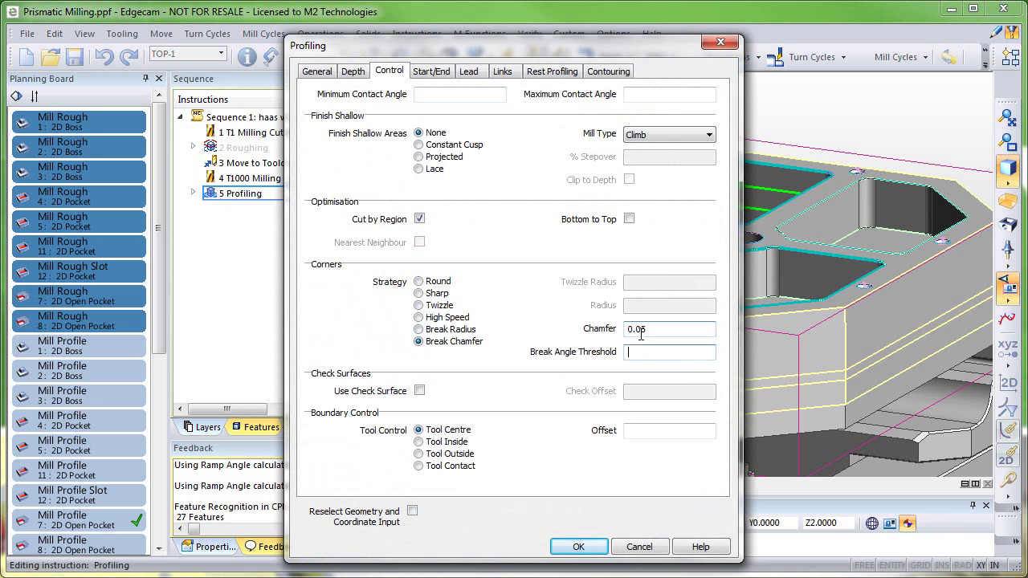
Step: Accept the chamfer settings and inspect the profile corner from the Top view
{"action": "key", "text": "Return"}
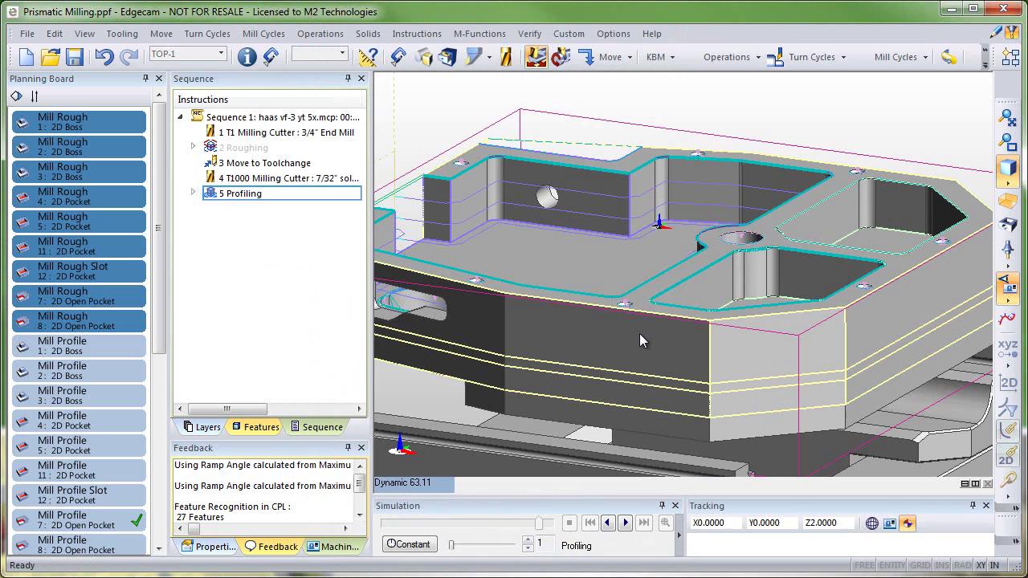
{"action": "right_click", "coordinate": [417, 478]}
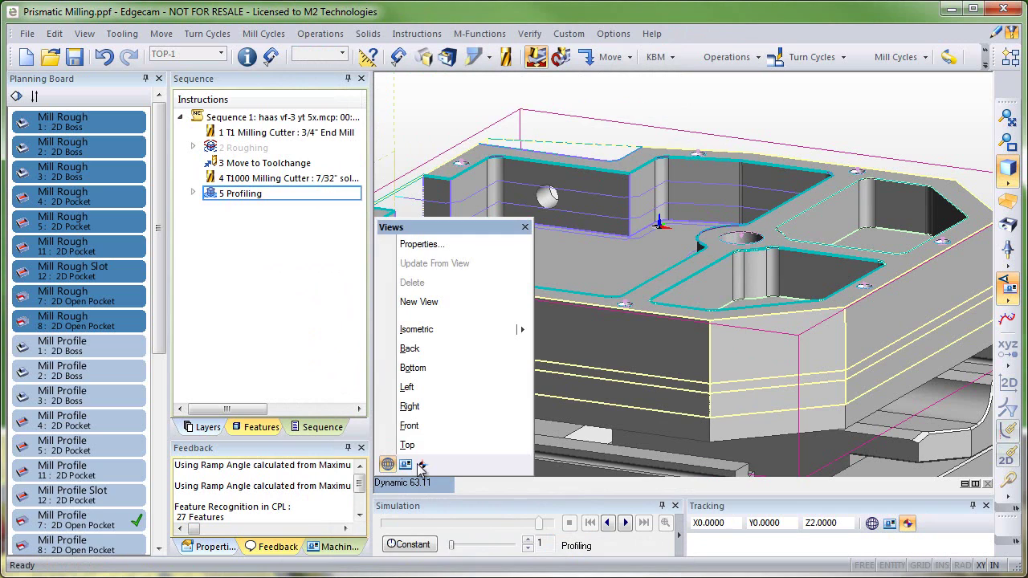
{"action": "left_click", "coordinate": [433, 445]}
{"action": "scroll", "coordinate": [551, 360], "scroll_direction": "up", "scroll_amount": 5}
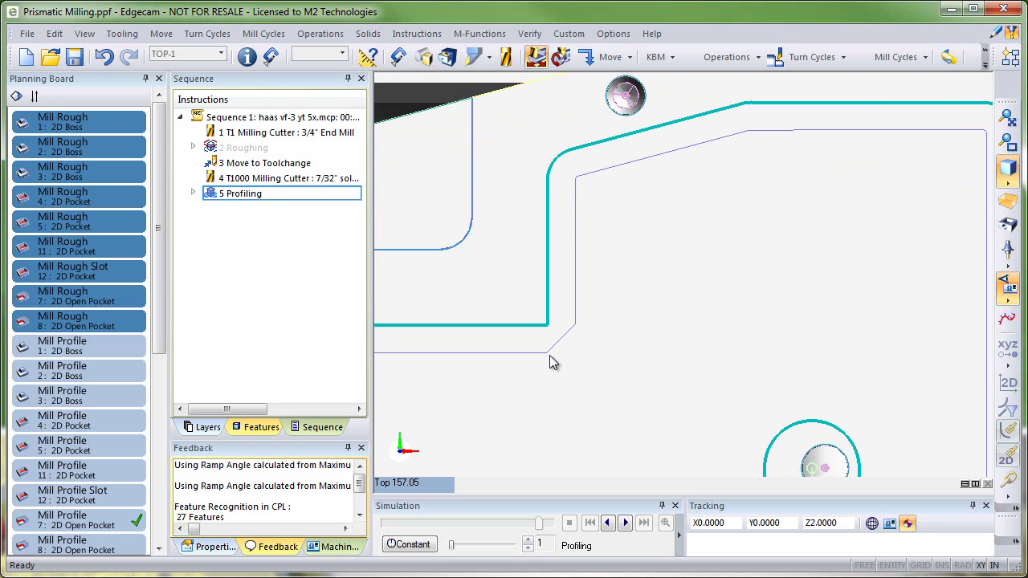
{"action": "scroll", "coordinate": [551, 360], "scroll_direction": "down", "scroll_amount": 3}
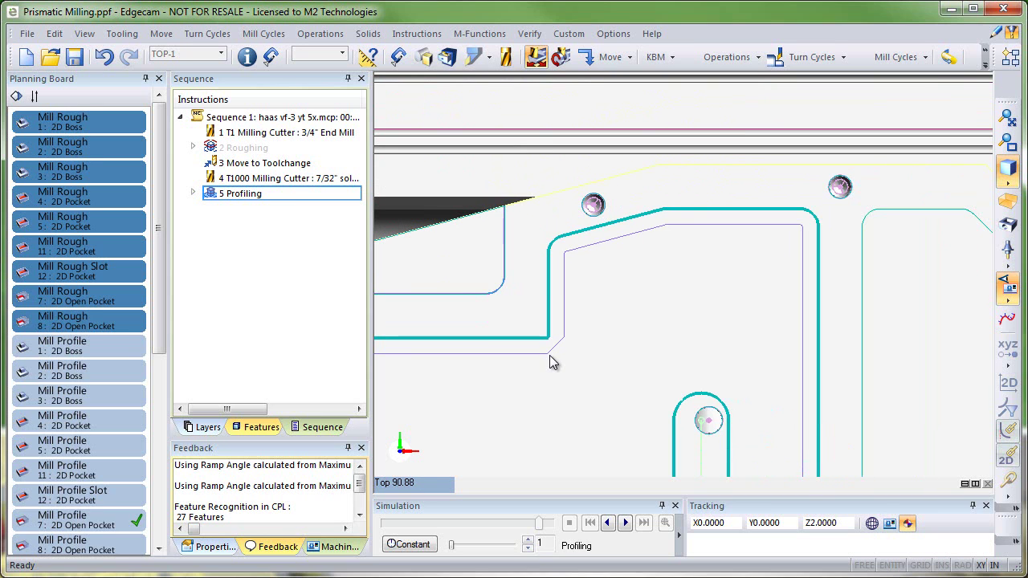
Step: Change the 5 Profiling corner strategy from Break Chamfer to Break Radius
{"action": "double_click", "coordinate": [257, 201]}
{"action": "left_click", "coordinate": [379, 72]}
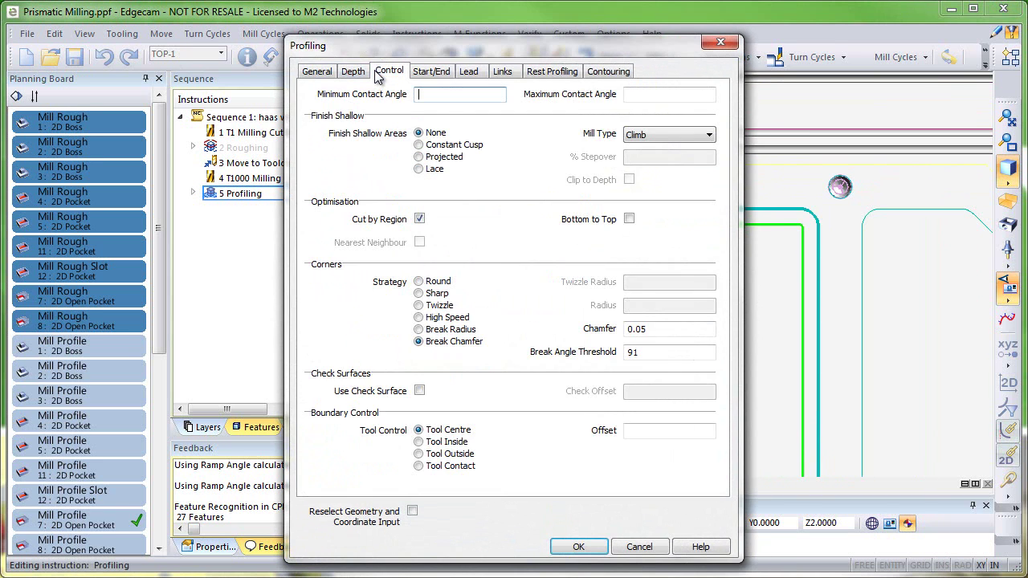
{"action": "left_click", "coordinate": [430, 332]}
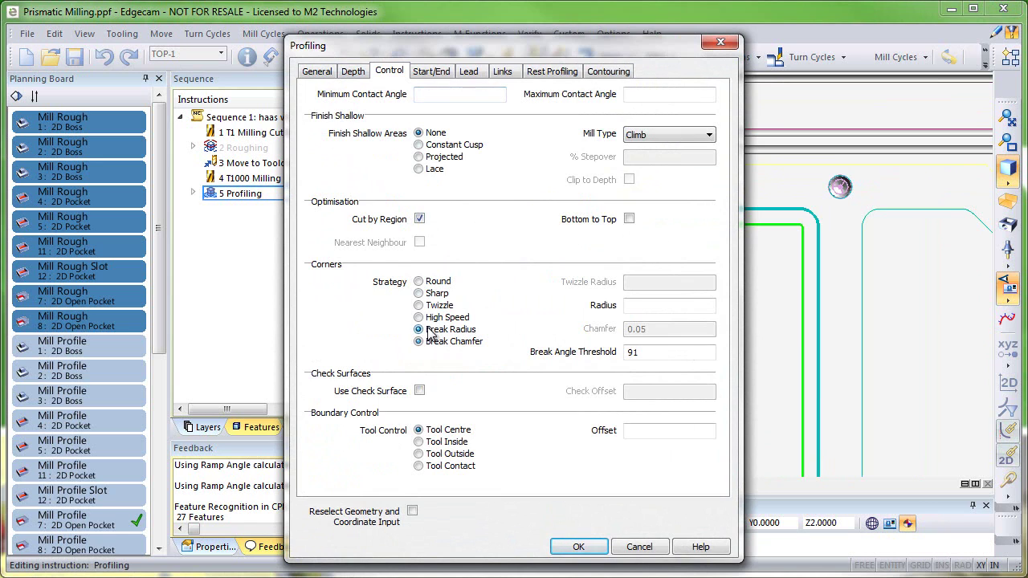
{"action": "left_click", "coordinate": [642, 309]}
{"action": "key", "text": "Return"}
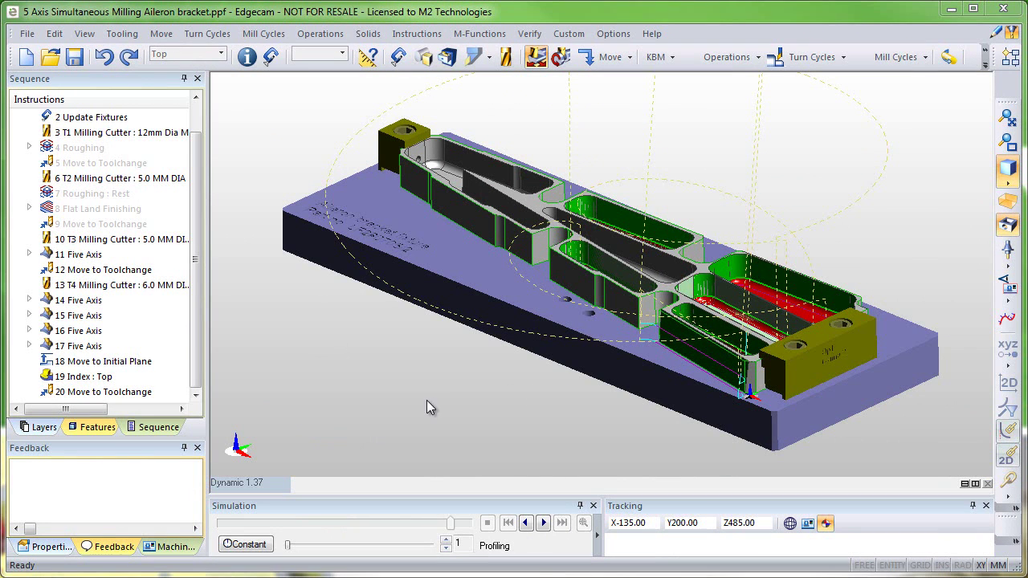
Step: Duplicate 17 Five Axis as 18 Five Axis and enable Reselect Geometry in its settings
{"action": "left_click", "coordinate": [95, 428]}
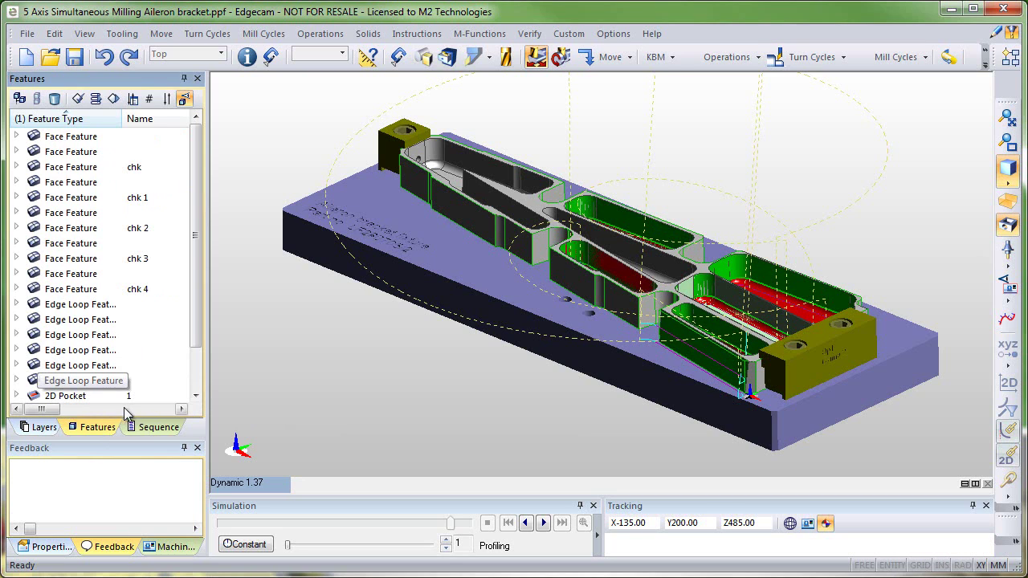
{"action": "left_click", "coordinate": [153, 430]}
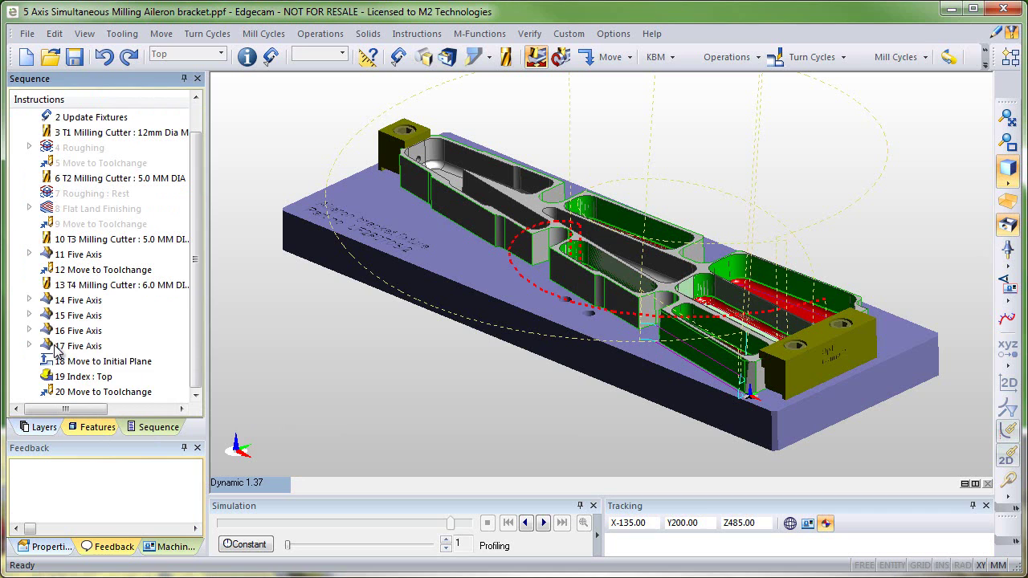
{"action": "left_click_drag", "start_coordinate": [56, 351], "coordinate": [57, 363], "text": "ctrl"}
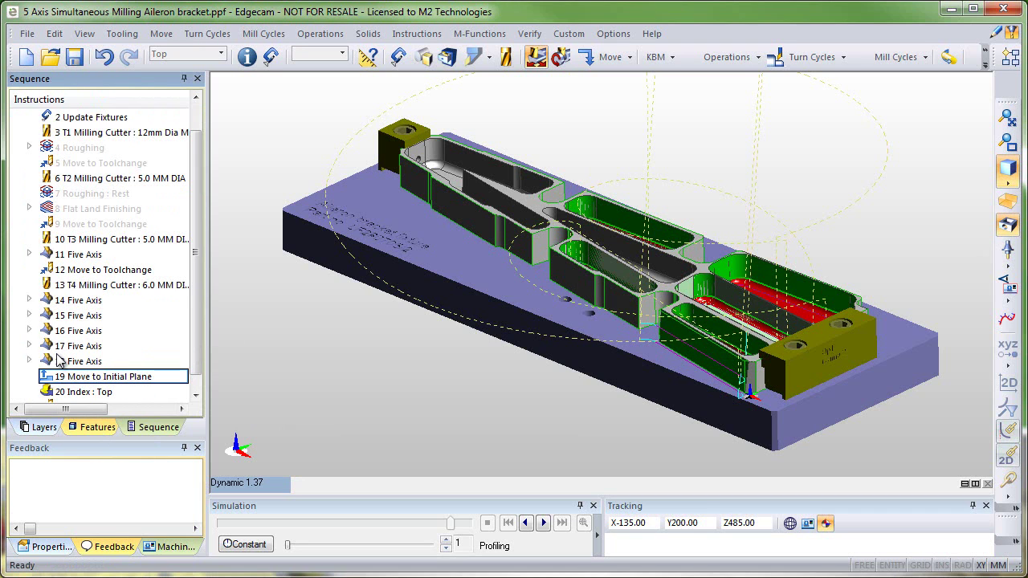
{"action": "double_click", "coordinate": [56, 363]}
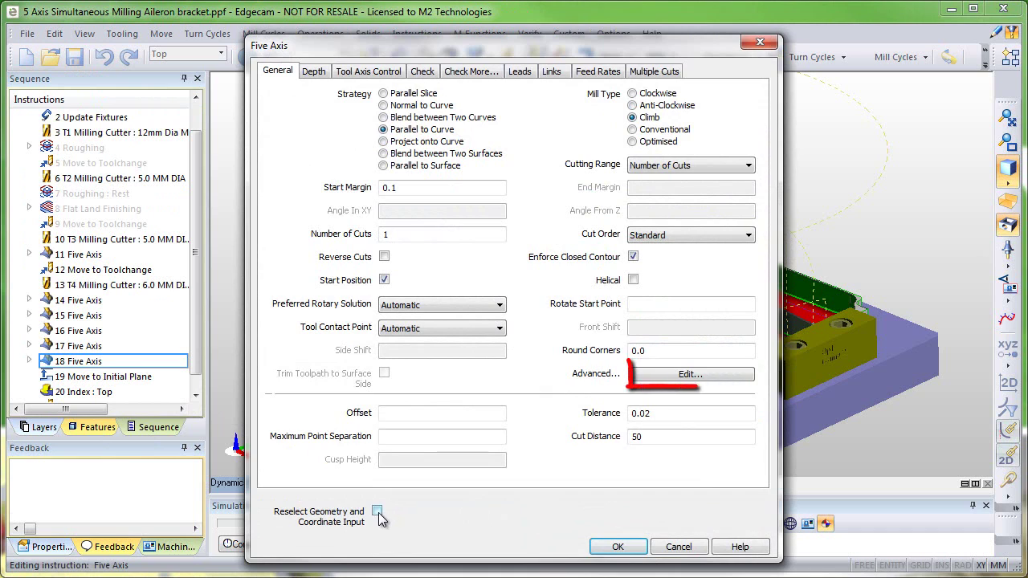
{"action": "left_click", "coordinate": [377, 513]}
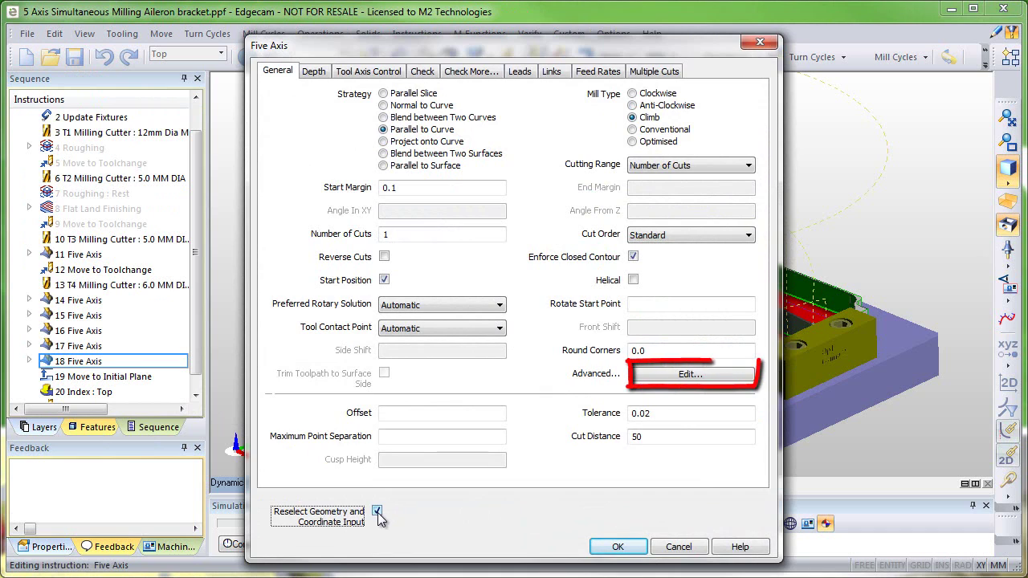
Step: Review the Advanced and collision Check settings of 18 Five Axis, then accept them
{"action": "left_click", "coordinate": [691, 375]}
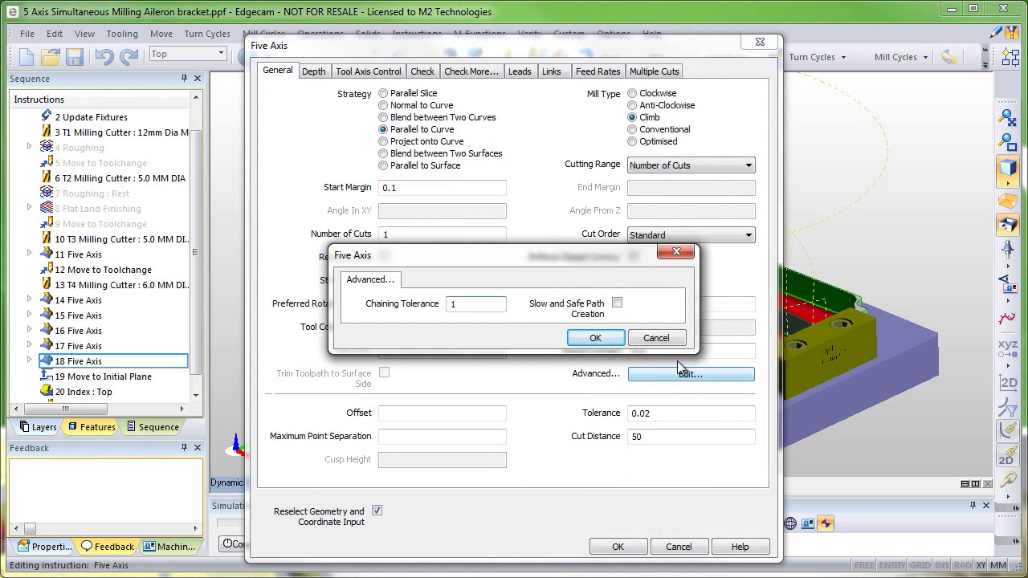
{"action": "key", "text": "Return"}
{"action": "left_click", "coordinate": [423, 72]}
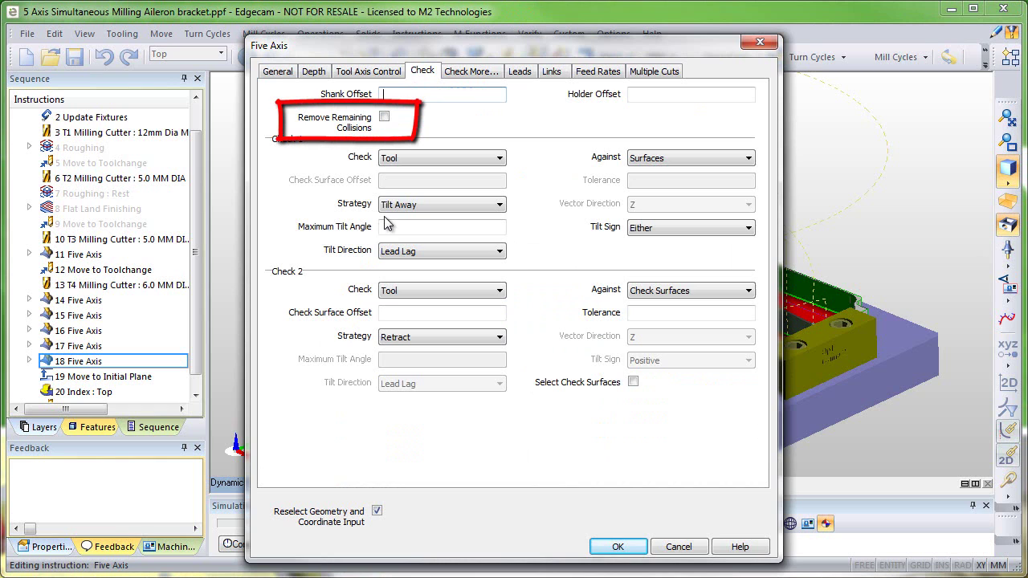
{"action": "left_click", "coordinate": [617, 546]}
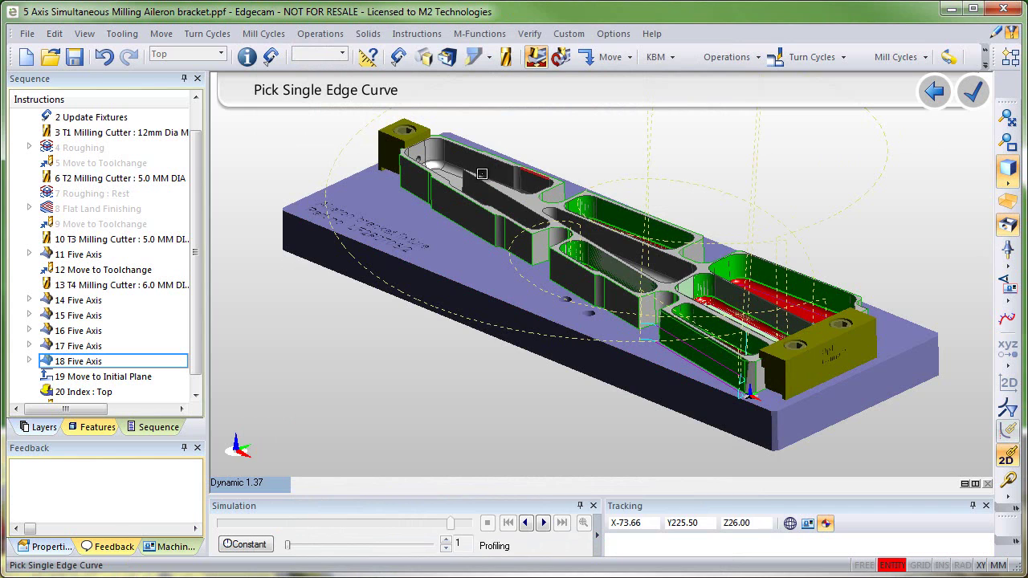
Step: Pick the slot's long top edge beside the clamp as the single edge curve and accept it
{"action": "scroll", "coordinate": [446, 173], "scroll_direction": "up", "scroll_amount": 5}
{"action": "middle_click_drag", "start_coordinate": [590, 179], "coordinate": [844, 340]}
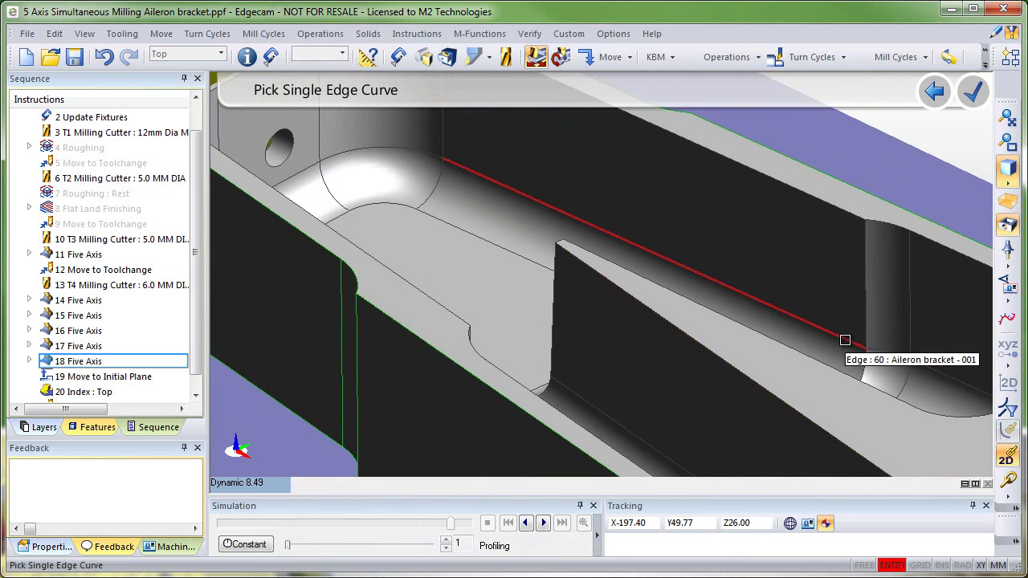
{"action": "left_click", "coordinate": [845, 340]}
{"action": "scroll", "coordinate": [624, 268], "scroll_direction": "up", "scroll_amount": 5}
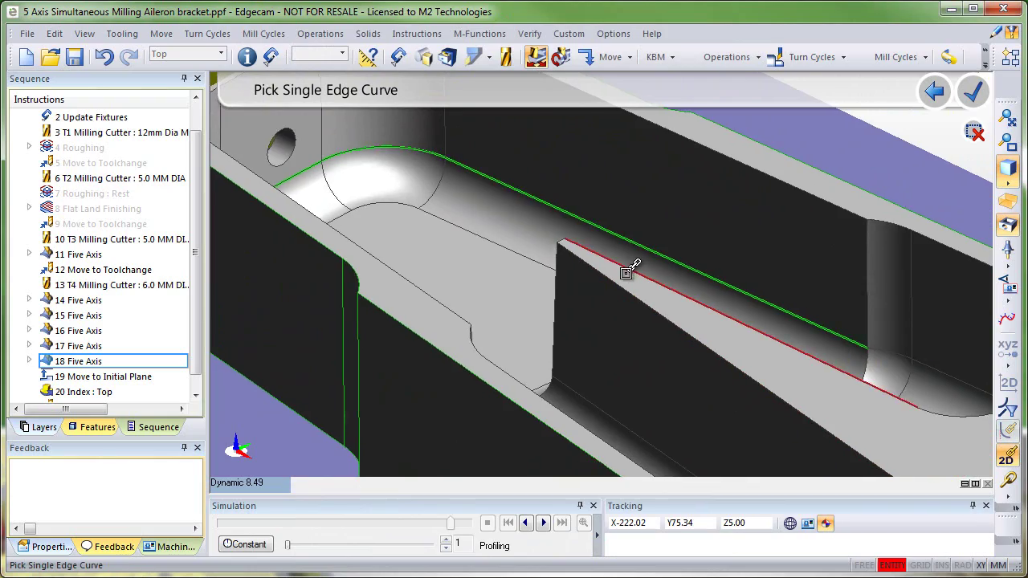
{"action": "scroll", "coordinate": [624, 273], "scroll_direction": "down", "scroll_amount": 6}
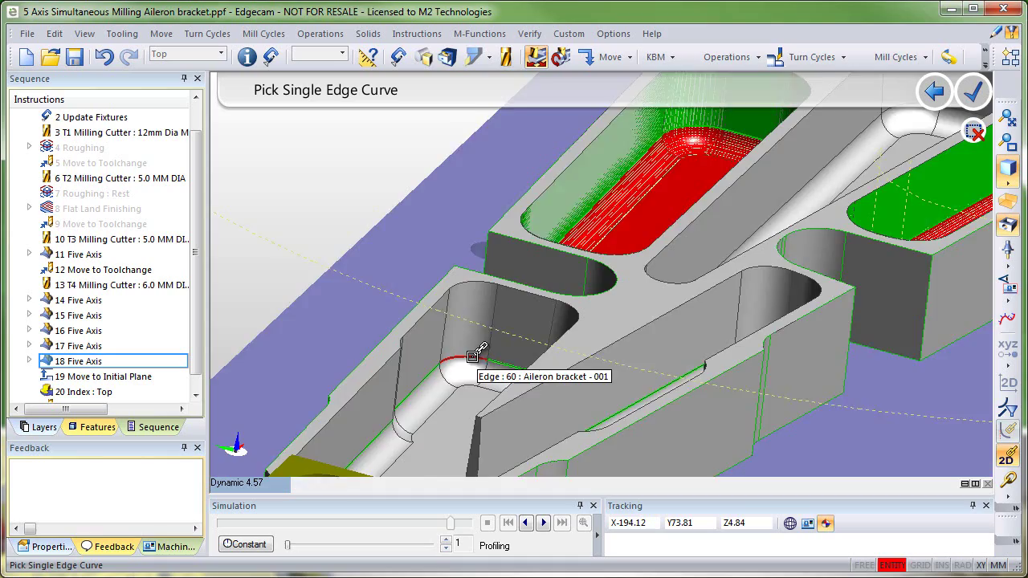
{"action": "middle_click_drag", "start_coordinate": [477, 354], "coordinate": [417, 285]}
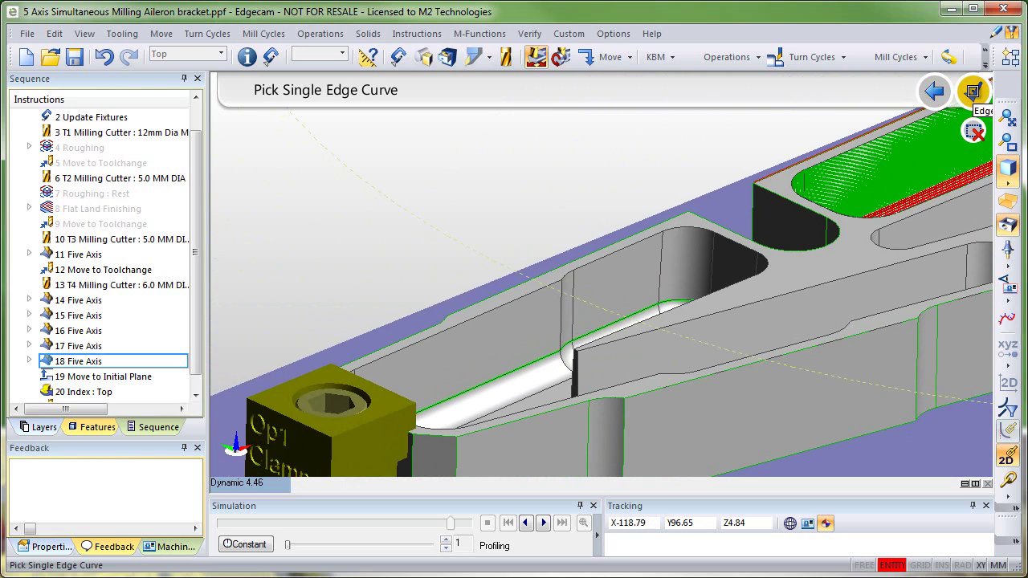
{"action": "left_click", "coordinate": [973, 91]}
Step: Accept the start position and pick the slot floor, walls and adjoining faces as drive surfaces
{"action": "left_click", "coordinate": [973, 91]}
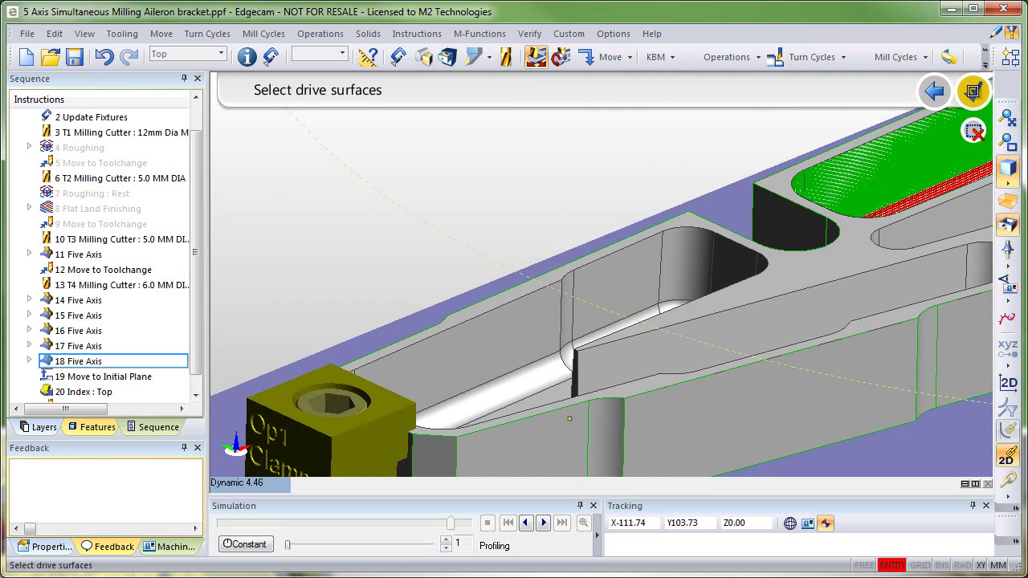
{"action": "left_click", "coordinate": [974, 135]}
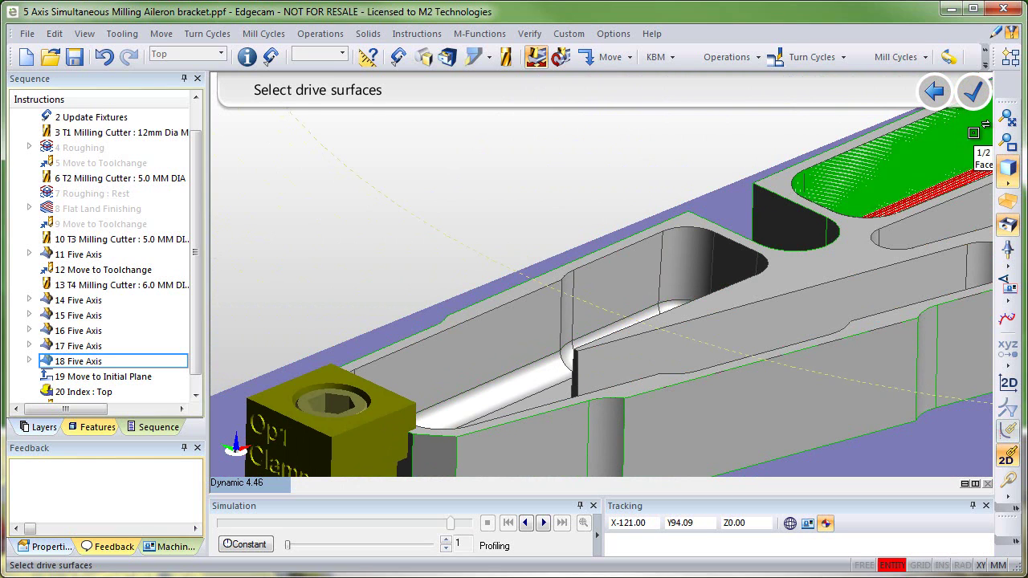
{"action": "left_click", "coordinate": [580, 286]}
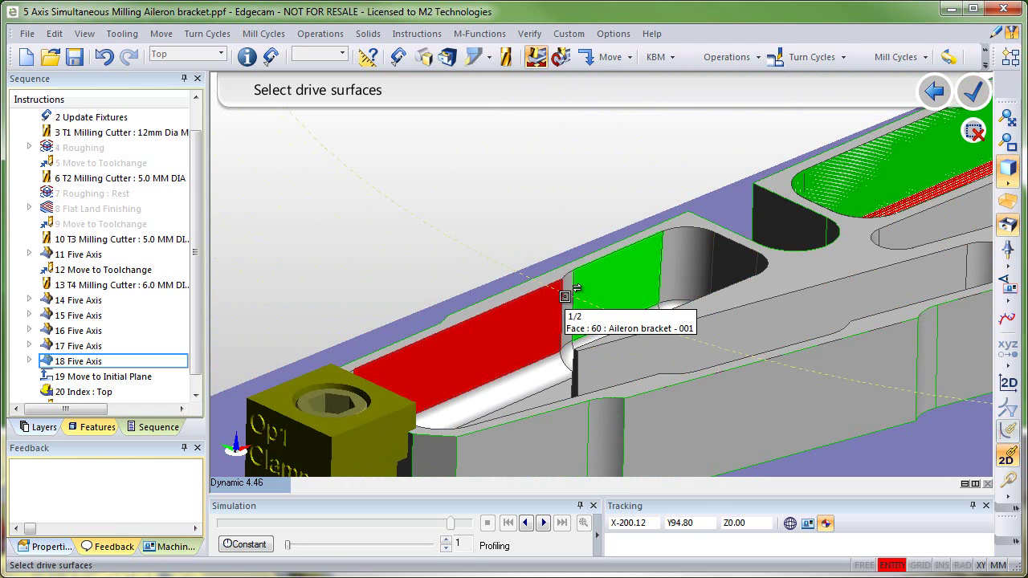
{"action": "left_click", "coordinate": [564, 296]}
{"action": "left_click", "coordinate": [568, 286]}
{"action": "left_click", "coordinate": [696, 259]}
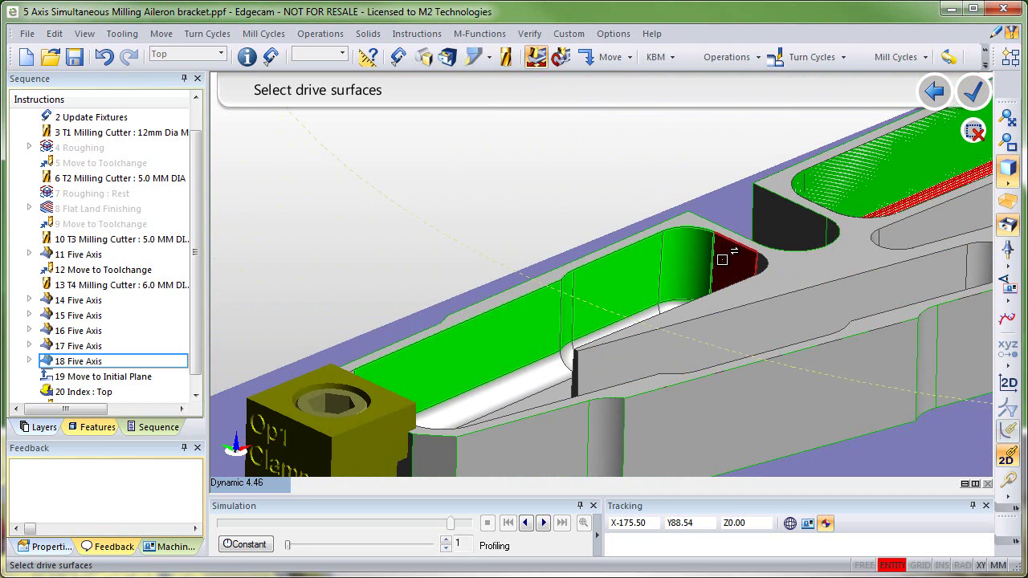
{"action": "middle_click_drag", "start_coordinate": [721, 260], "coordinate": [514, 273]}
{"action": "left_click", "coordinate": [973, 92]}
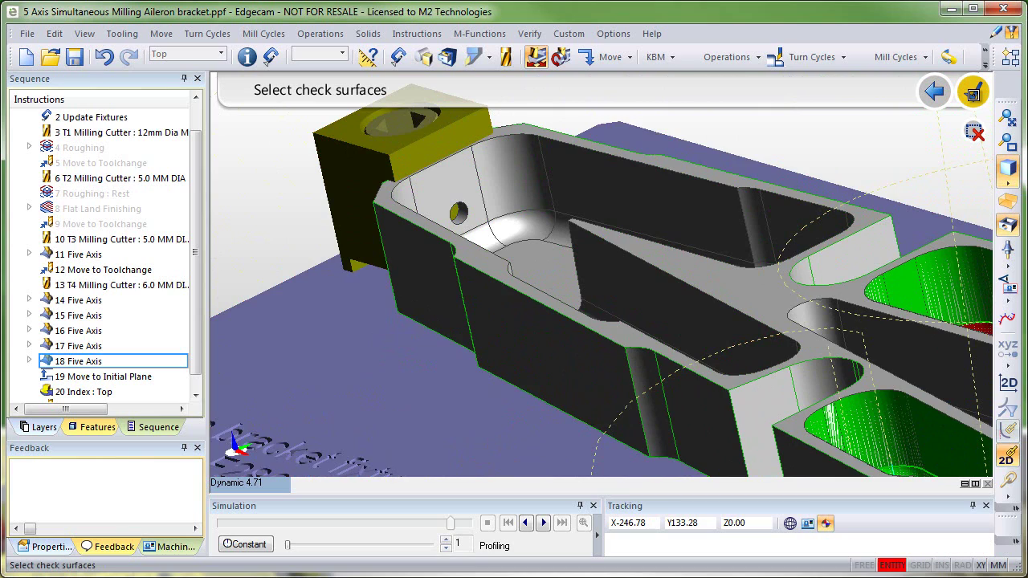
Step: In Top view, pick the faces along the slot's top edge as check surfaces and generate the toolpath
{"action": "right_click", "coordinate": [246, 466]}
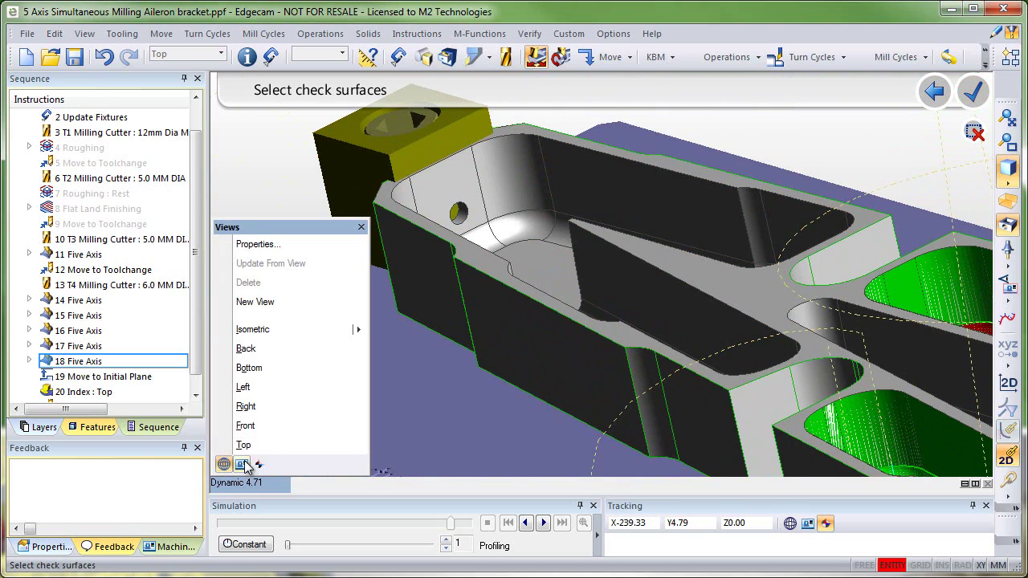
{"action": "left_click", "coordinate": [243, 445]}
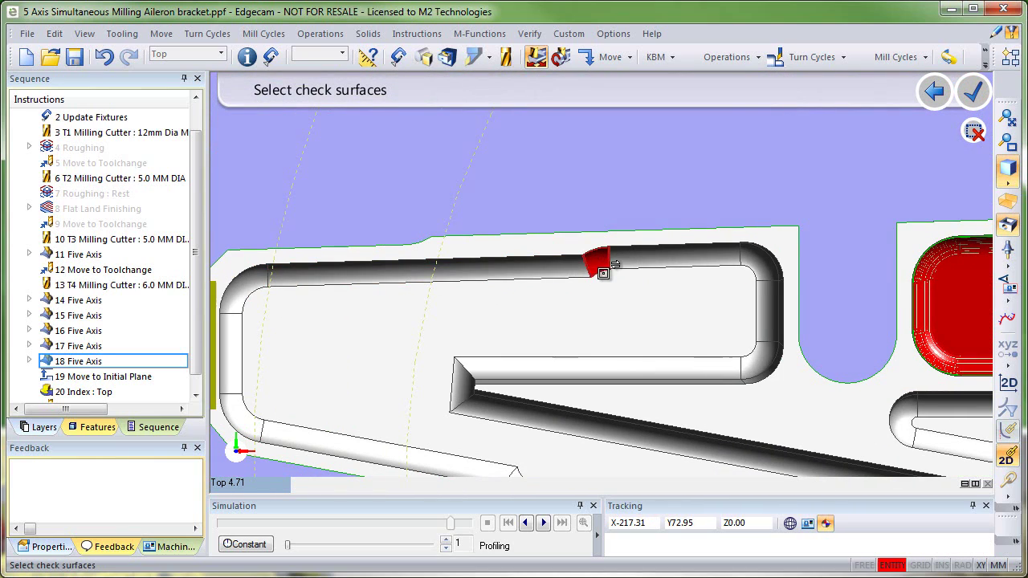
{"action": "left_click", "coordinate": [597, 266]}
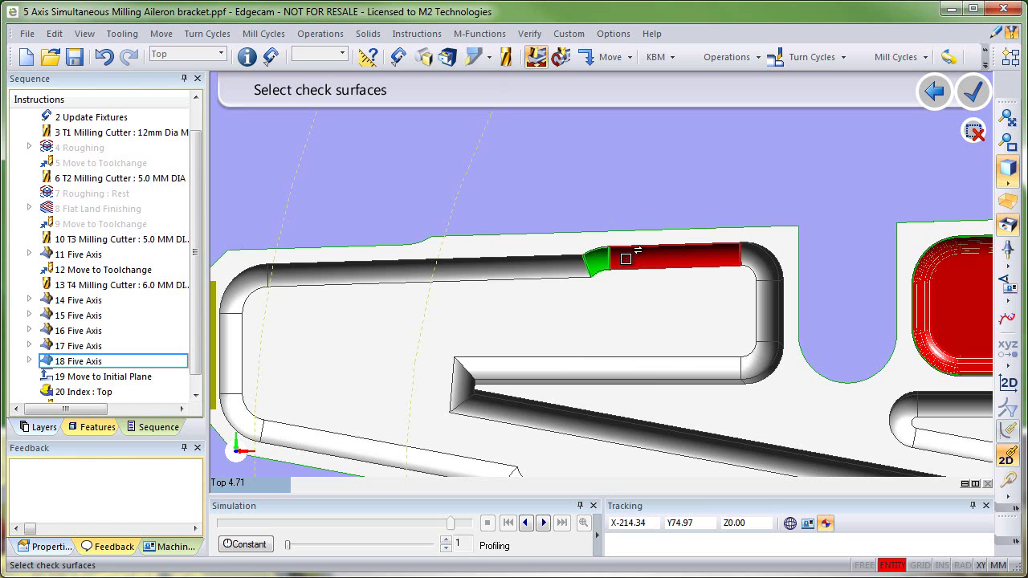
{"action": "left_click", "coordinate": [743, 256]}
{"action": "left_click", "coordinate": [756, 259]}
{"action": "middle_click_drag", "start_coordinate": [769, 307], "coordinate": [698, 334]}
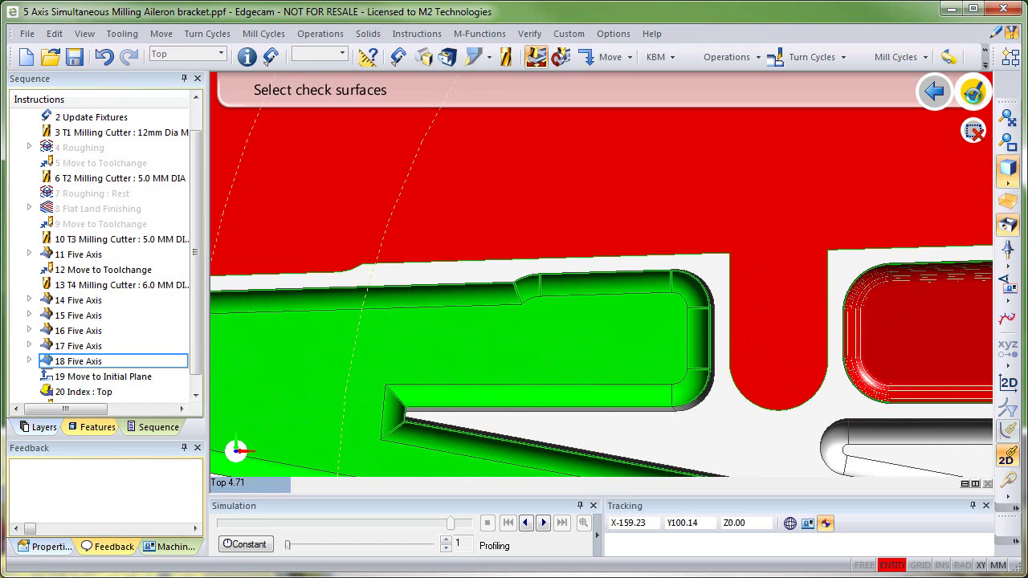
{"action": "left_click", "coordinate": [973, 94]}
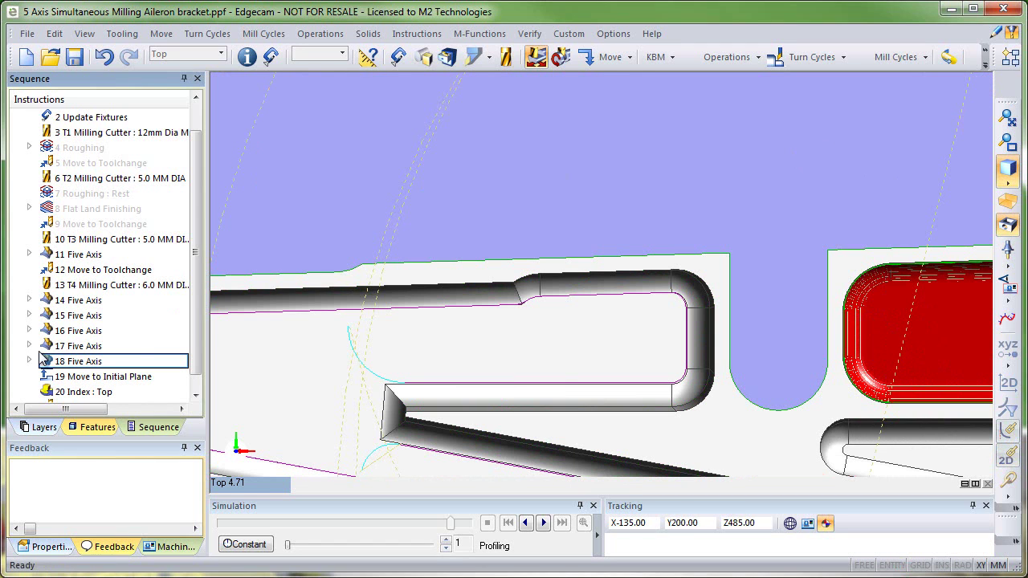
Step: Expand 18 Five Axis in the Sequence tree and highlight its edge curve, drive surfaces and check surface
{"action": "key", "text": "Up"}
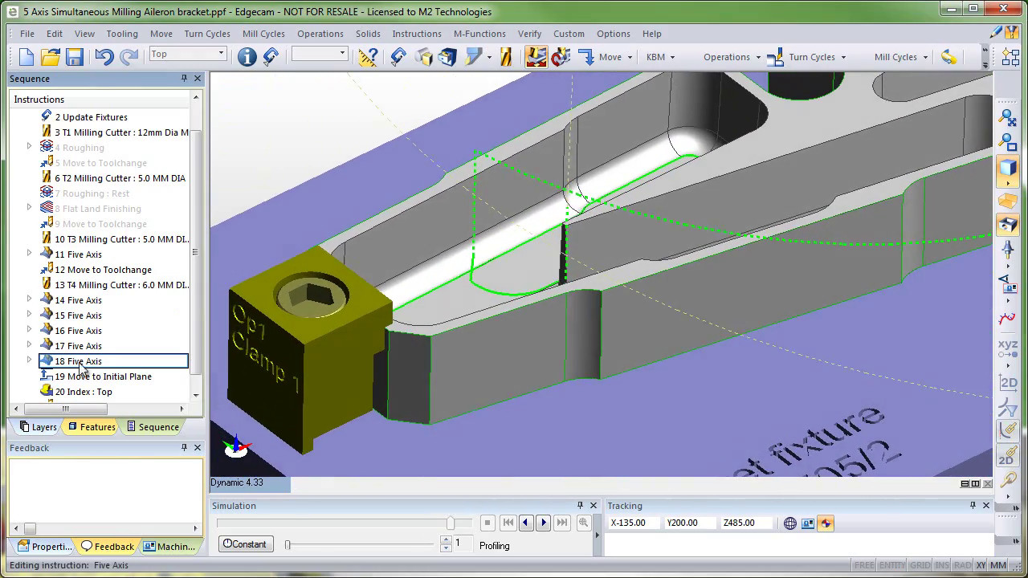
{"action": "left_click", "coordinate": [32, 363]}
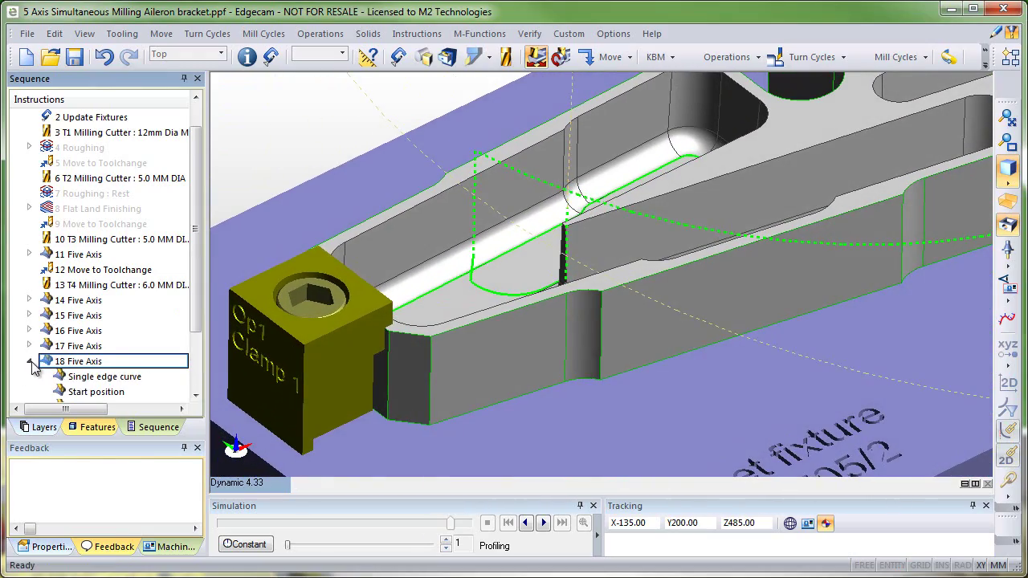
{"action": "left_click", "coordinate": [81, 381]}
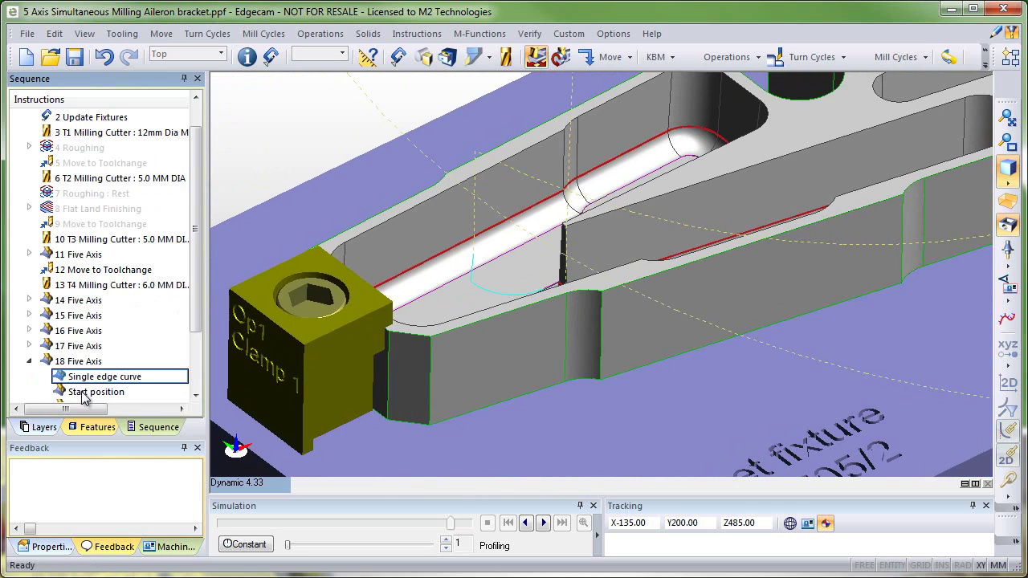
{"action": "scroll", "coordinate": [83, 395], "scroll_direction": "down", "scroll_amount": 2}
{"action": "left_click", "coordinate": [90, 335]}
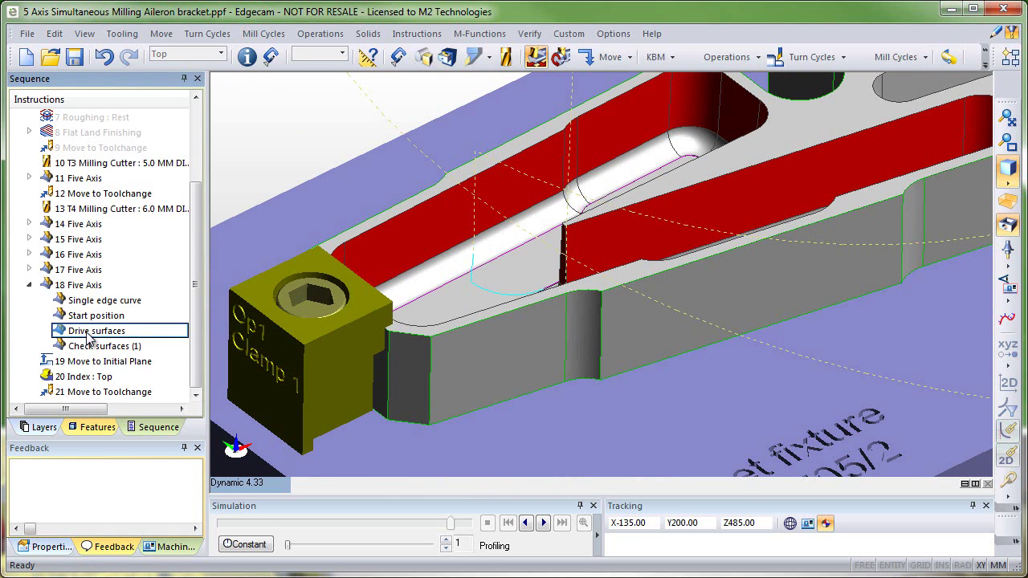
{"action": "left_click", "coordinate": [89, 349]}
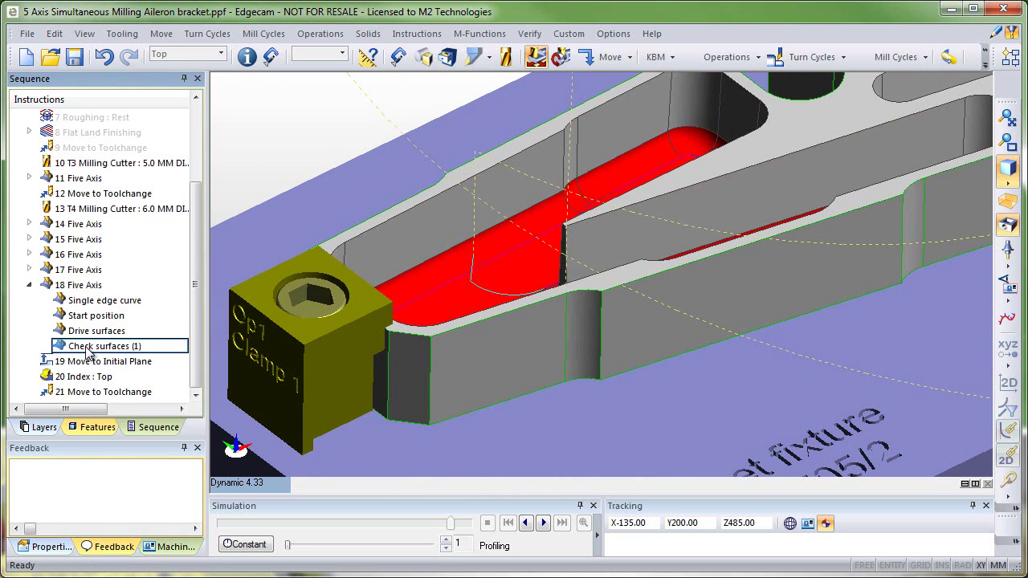